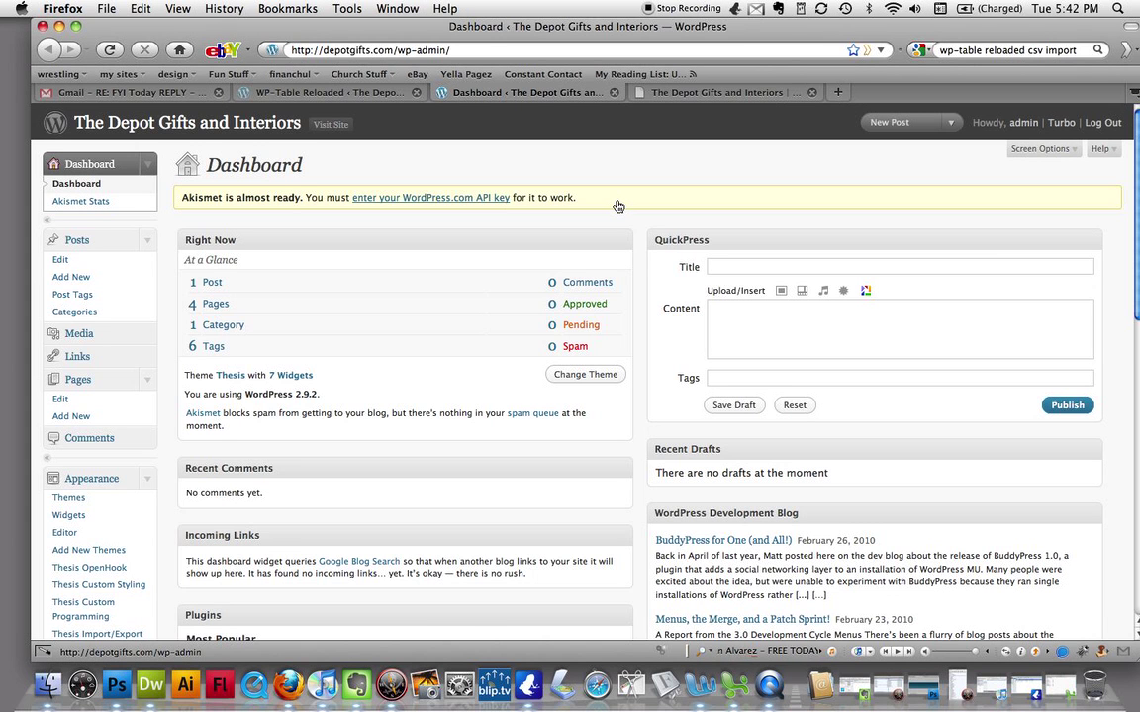
# - Start a new post, adjusting the page zoom for easier reading
pyautogui.press('super+plus')
pyautogui.press('super+plus')
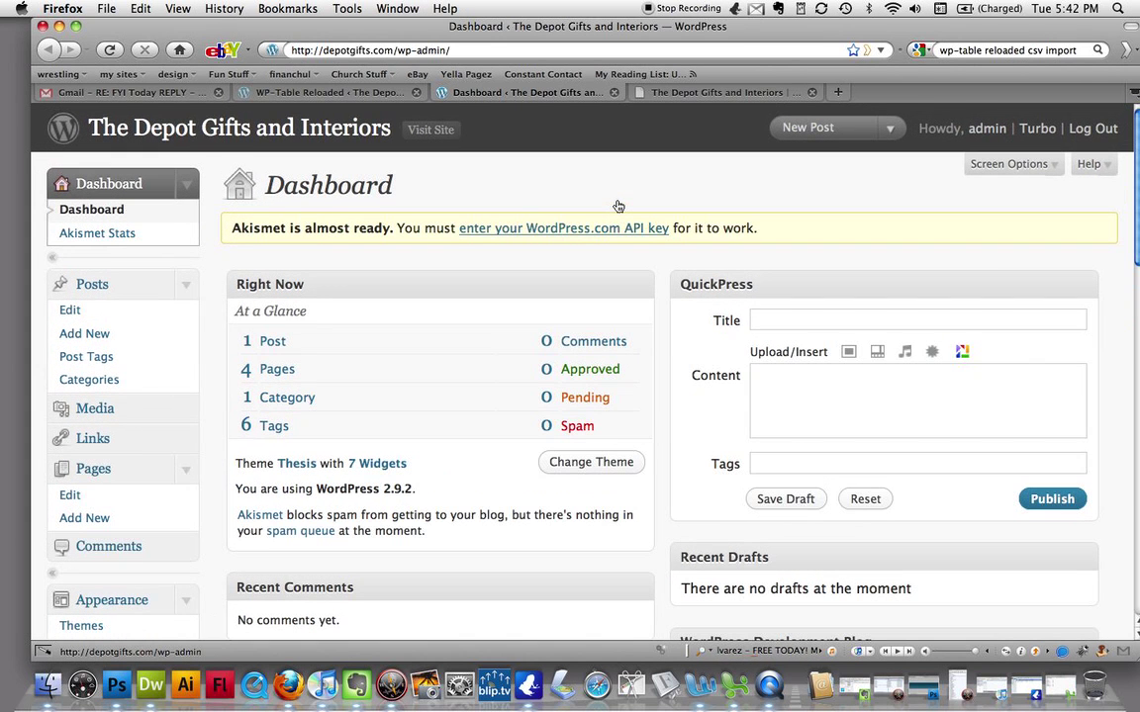
pyautogui.press('super+plus')
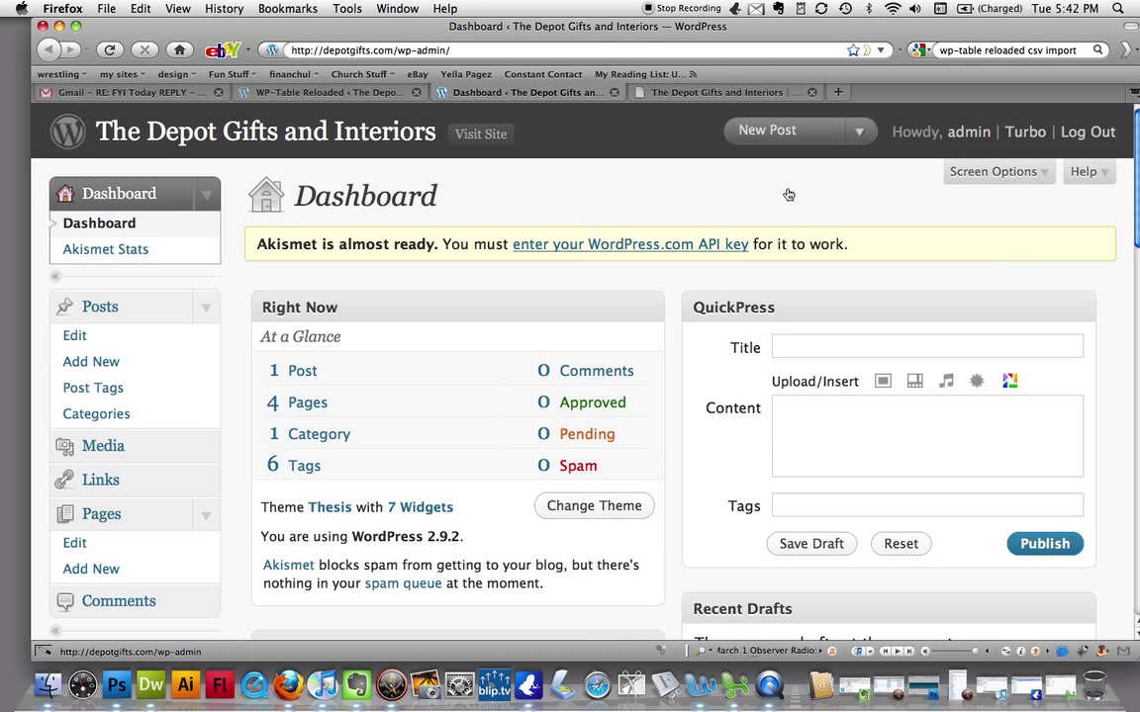
pyautogui.click(772, 130)
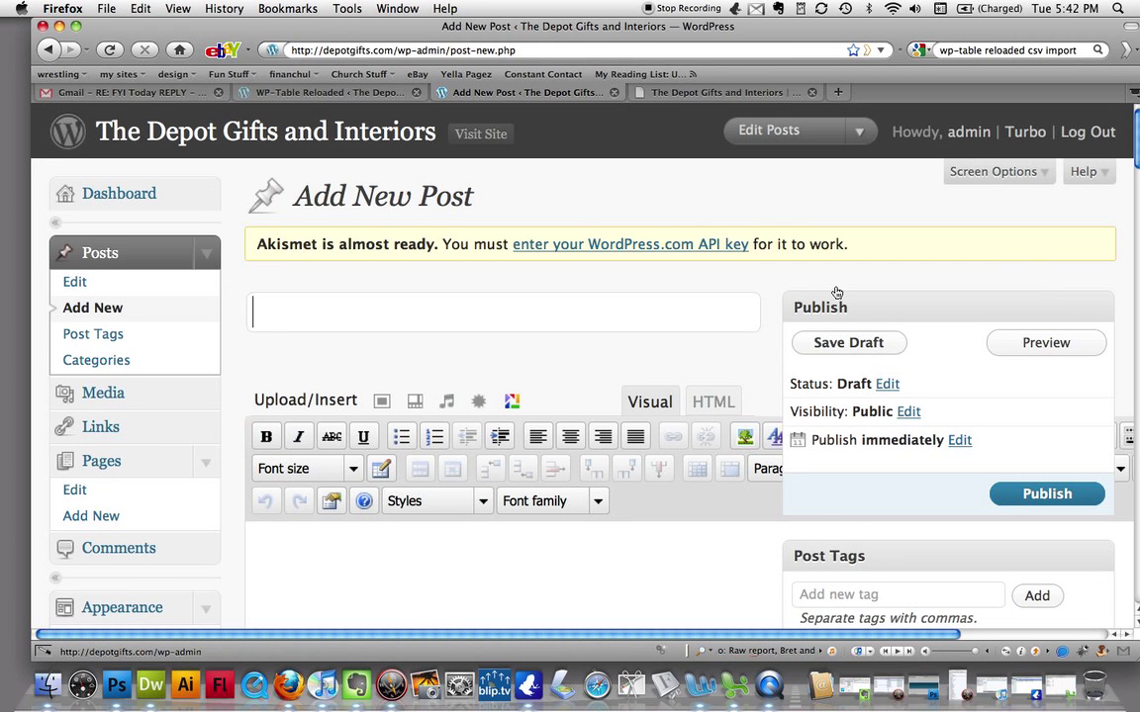
pyautogui.press('super+minus')
pyautogui.press('super+minus')
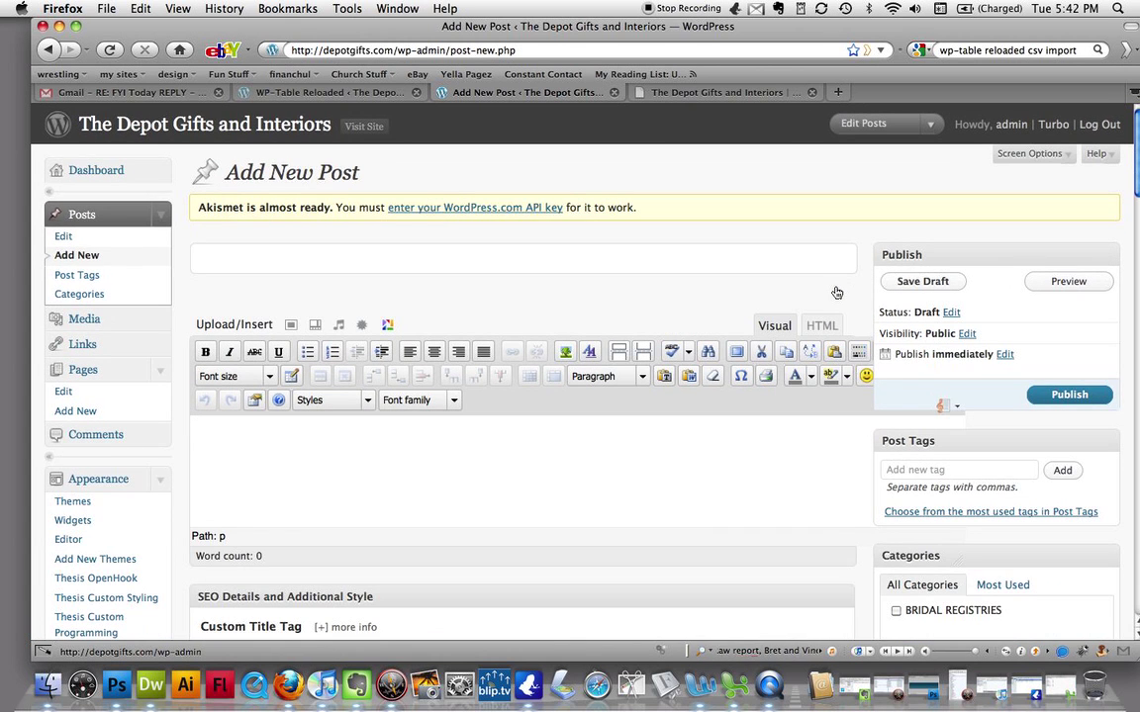
pyautogui.press('super+minus')
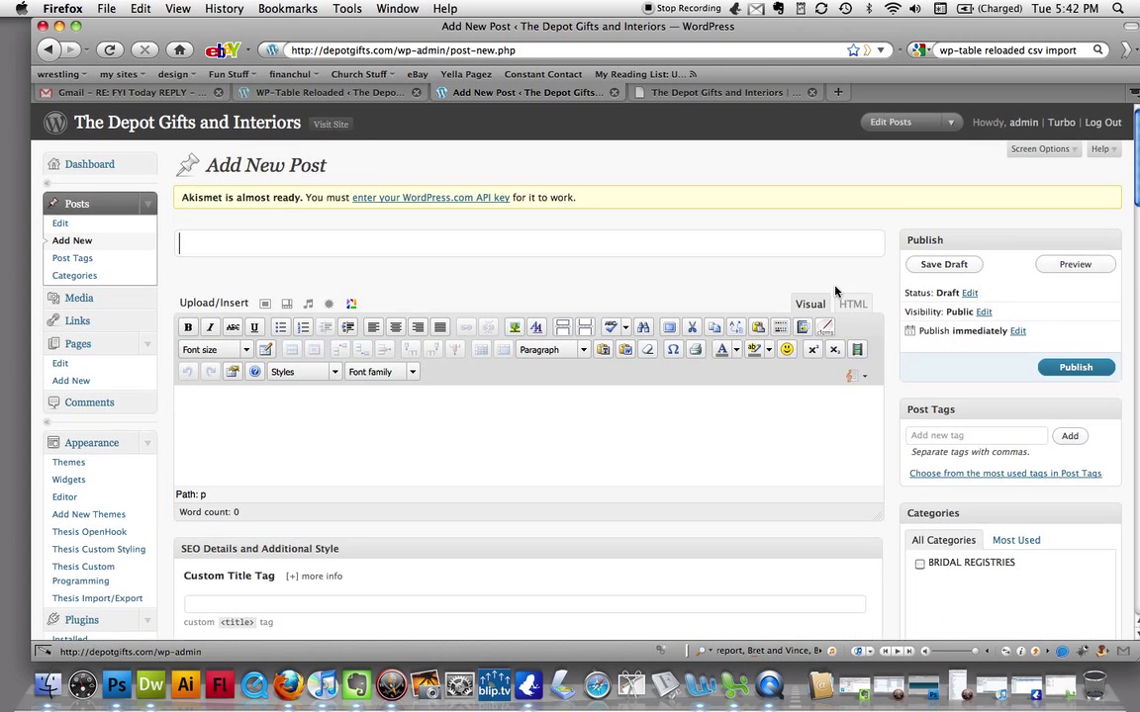
pyautogui.press('super+equal')
pyautogui.press('super+equal')
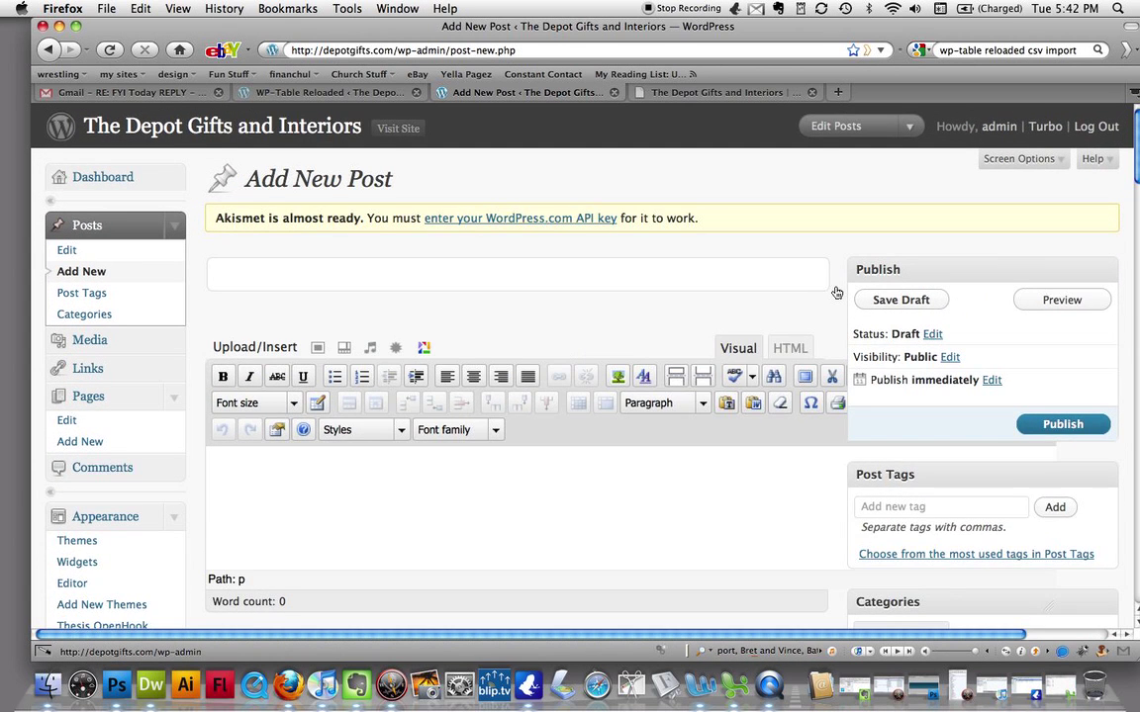
pyautogui.press('super+equal')
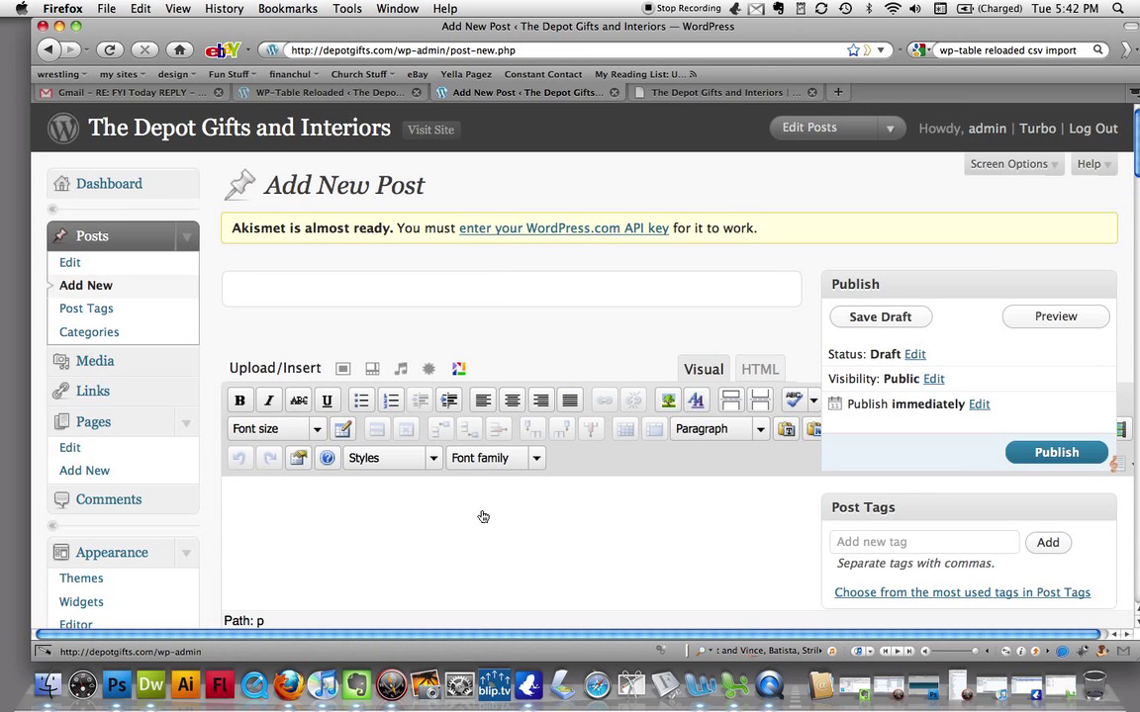
pyautogui.scroll(-2, 484, 534)
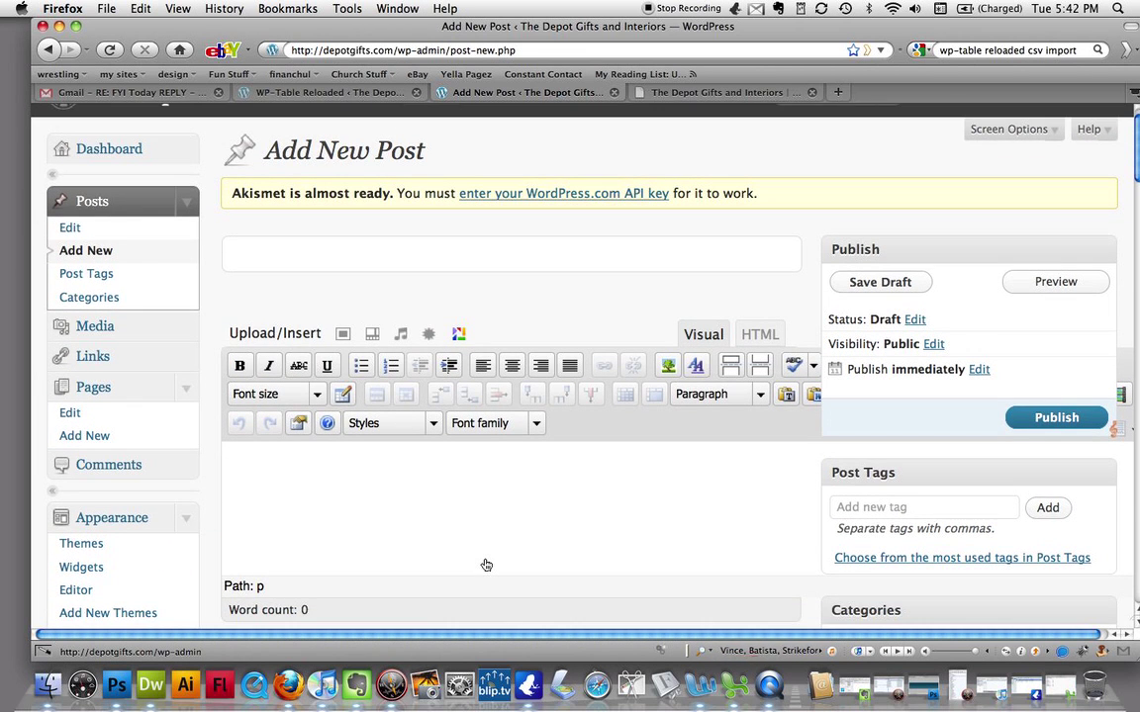
# - Title the post with the bride's name, let it autosave, and switch the editor to HTML mode
pyautogui.click(343, 265)
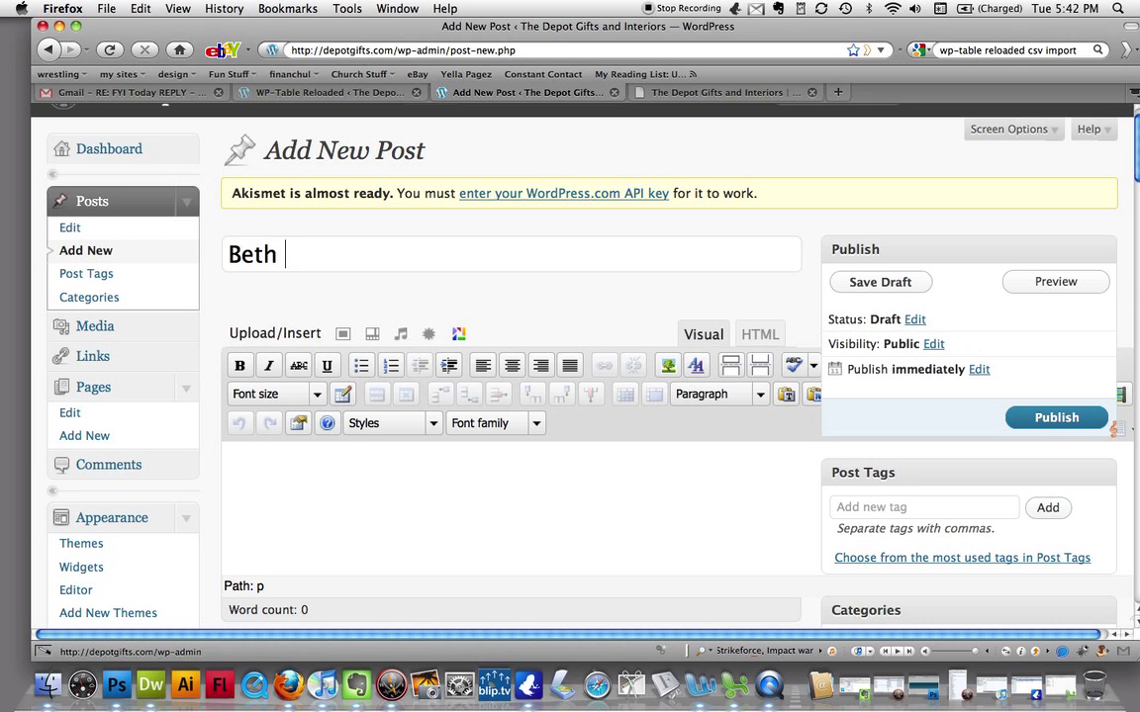
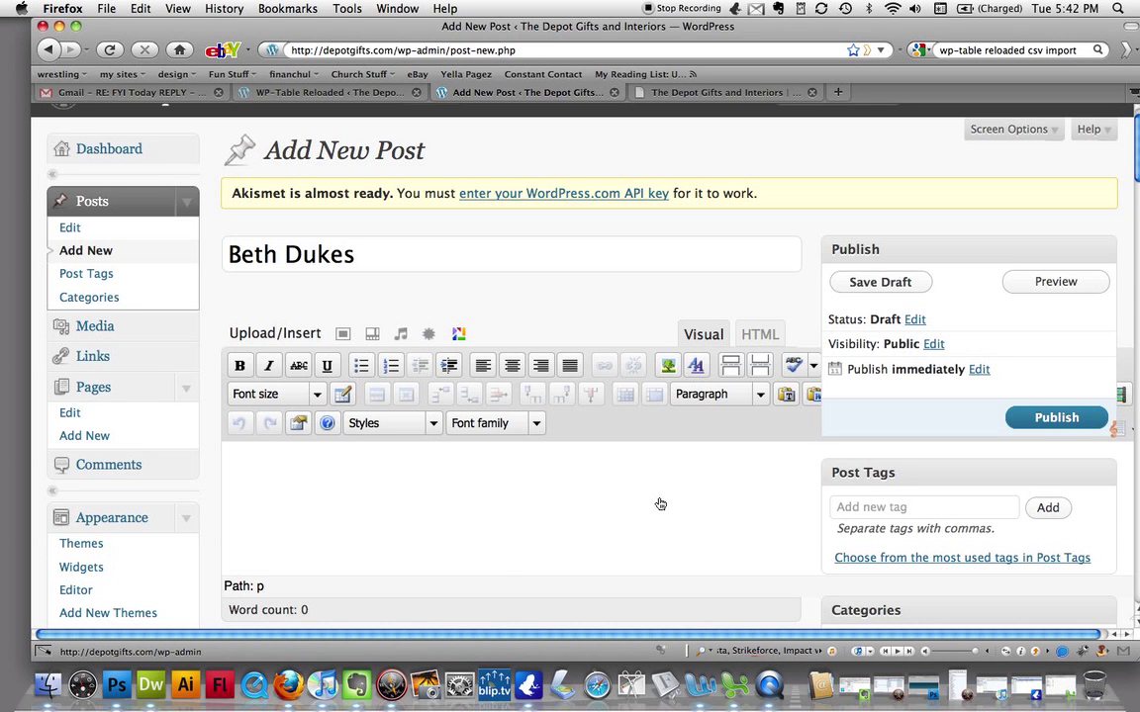
pyautogui.click(445, 516)
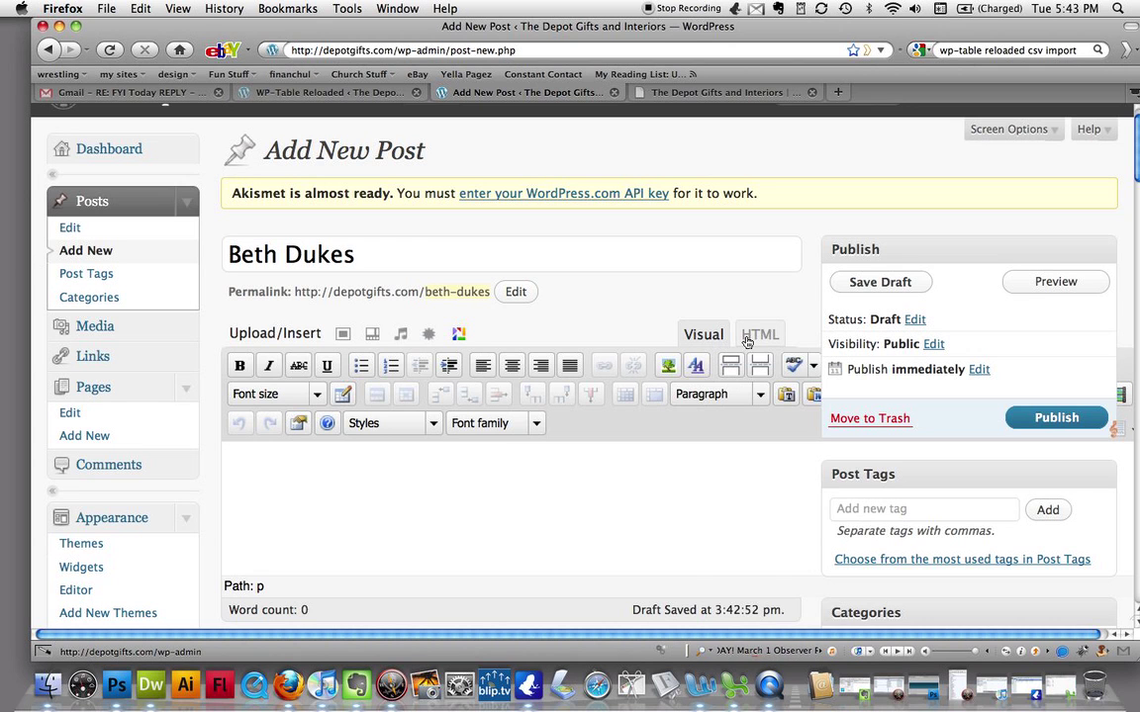
pyautogui.click(747, 336)
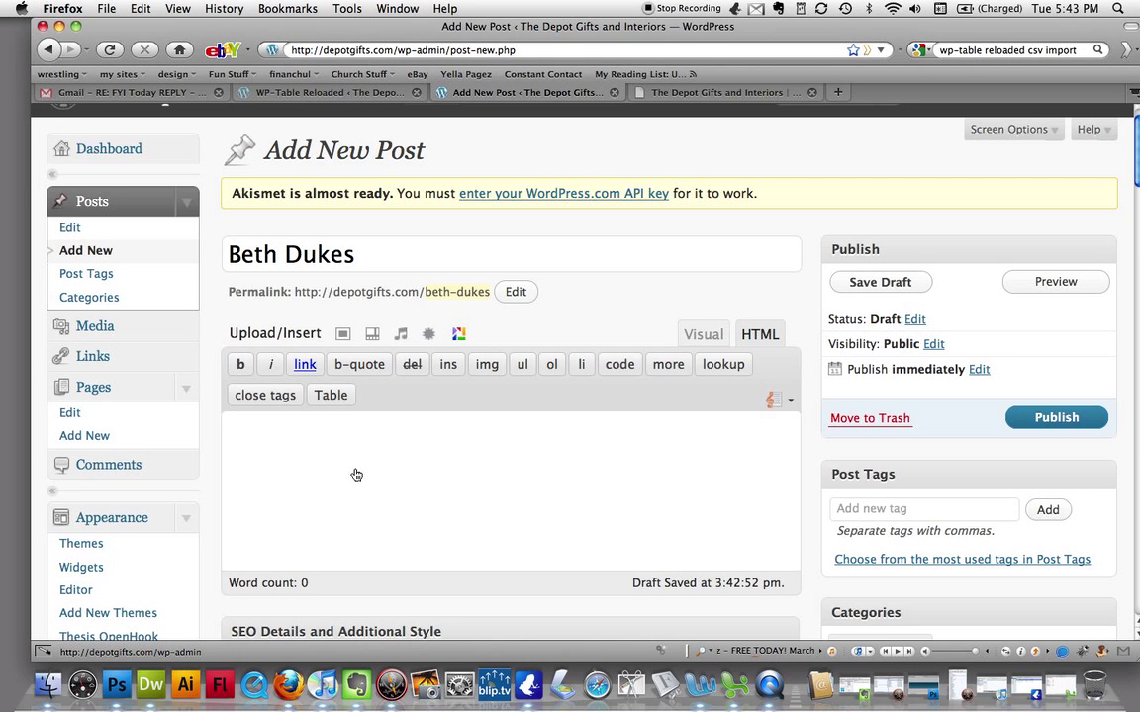
# - Insert registry table 3 into the post body as the shortcode [table id=3 /]
pyautogui.click(333, 396)
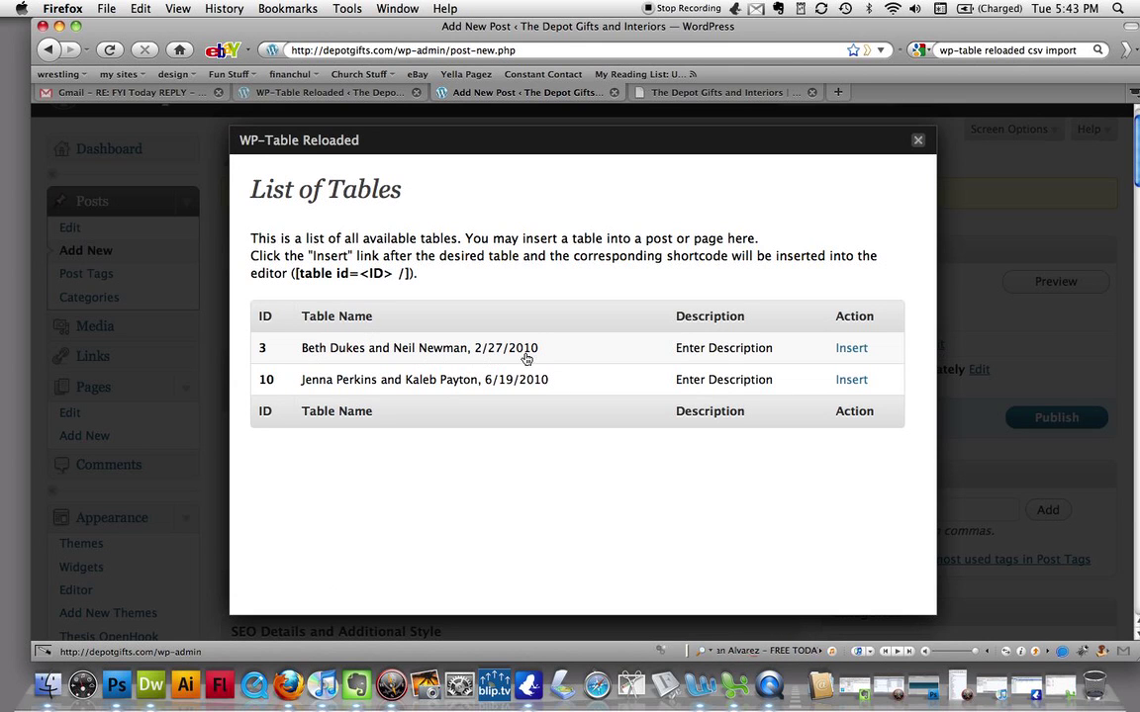
pyautogui.click(849, 351)
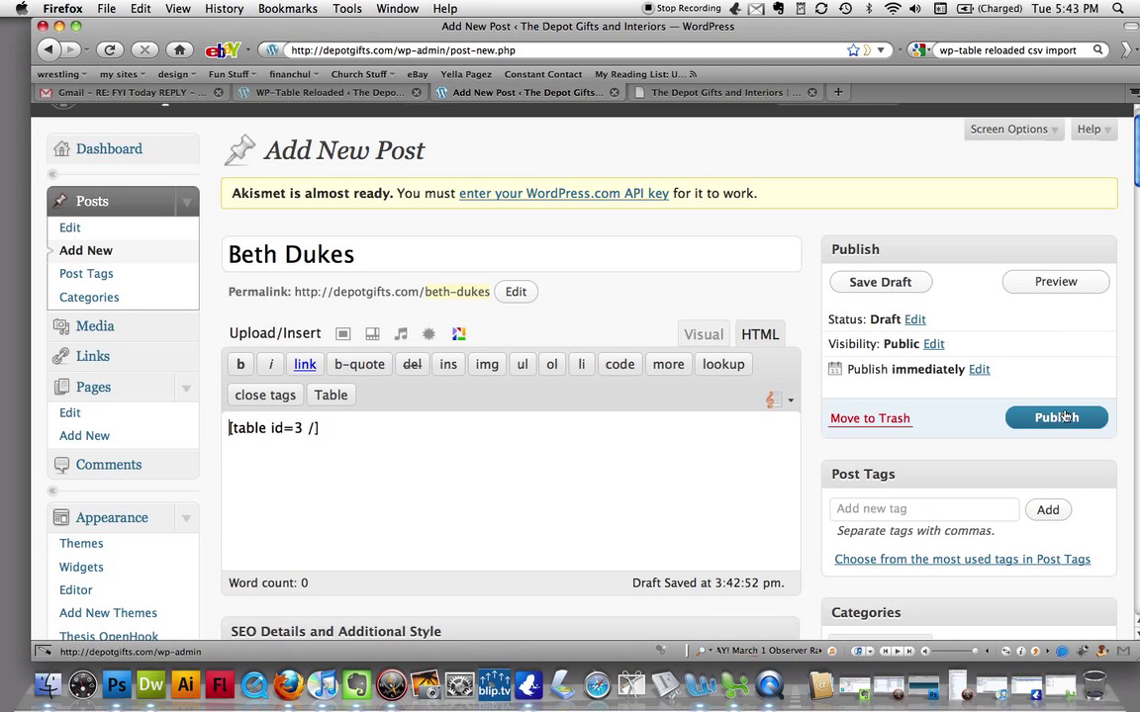
# - Publish the registry post and open its live page in a new tab
pyautogui.click(1061, 418)
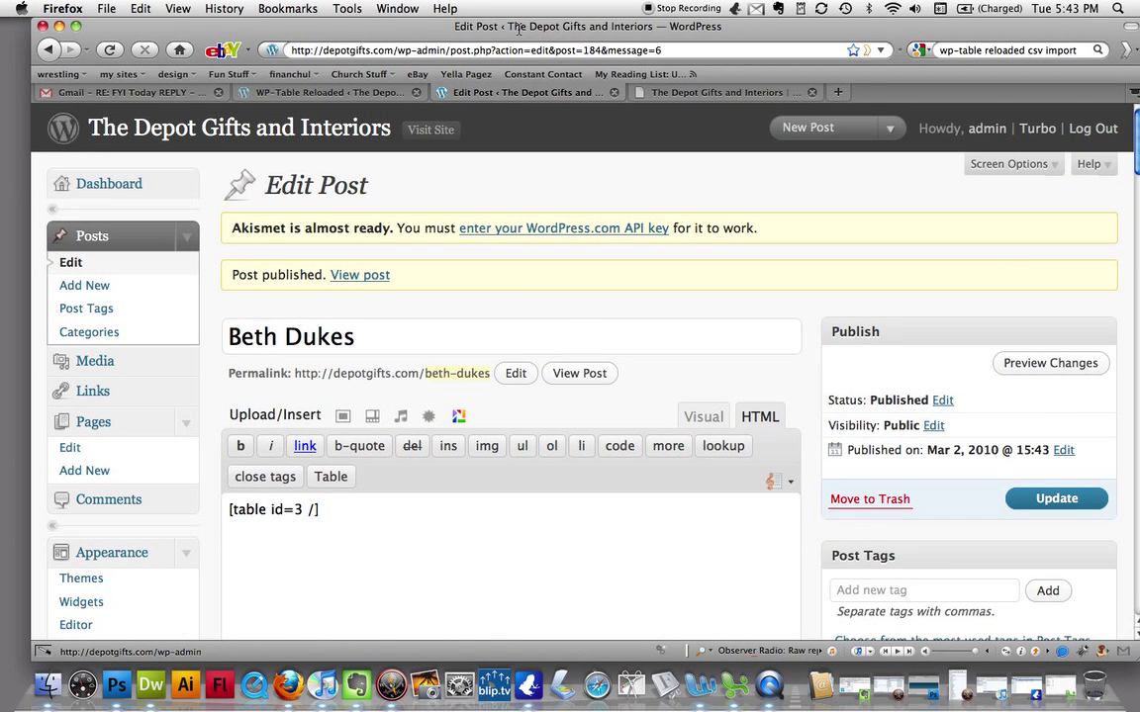
pyautogui.keyDown('super'); pyautogui.click(370, 277); pyautogui.keyUp('super')
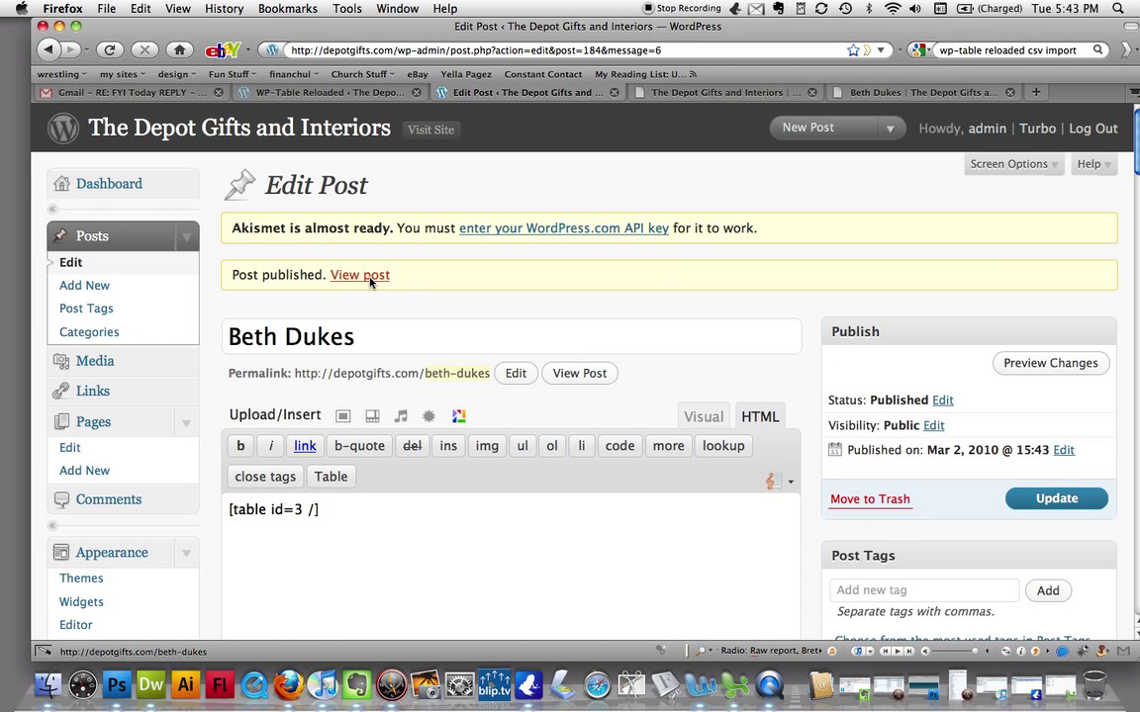
pyautogui.click(920, 95)
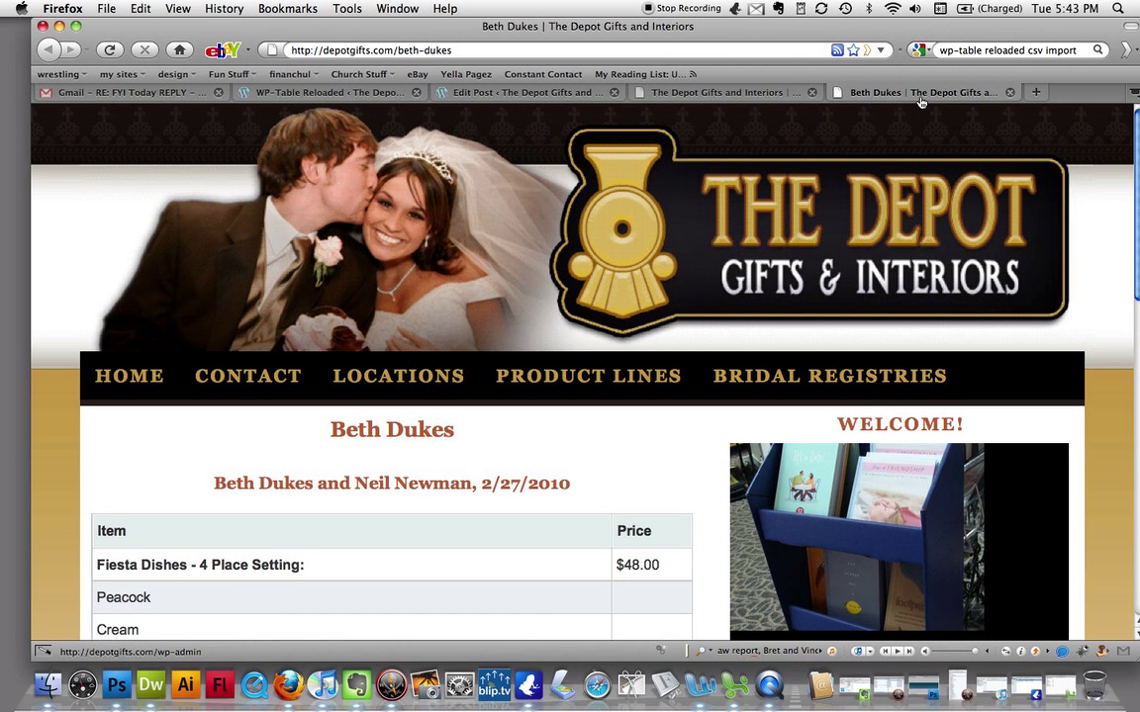
# - Check the registry table's items and prices on the live page, then show the store's home page
pyautogui.press('super+minus')
pyautogui.press('super+minus')
pyautogui.press('super+minus')
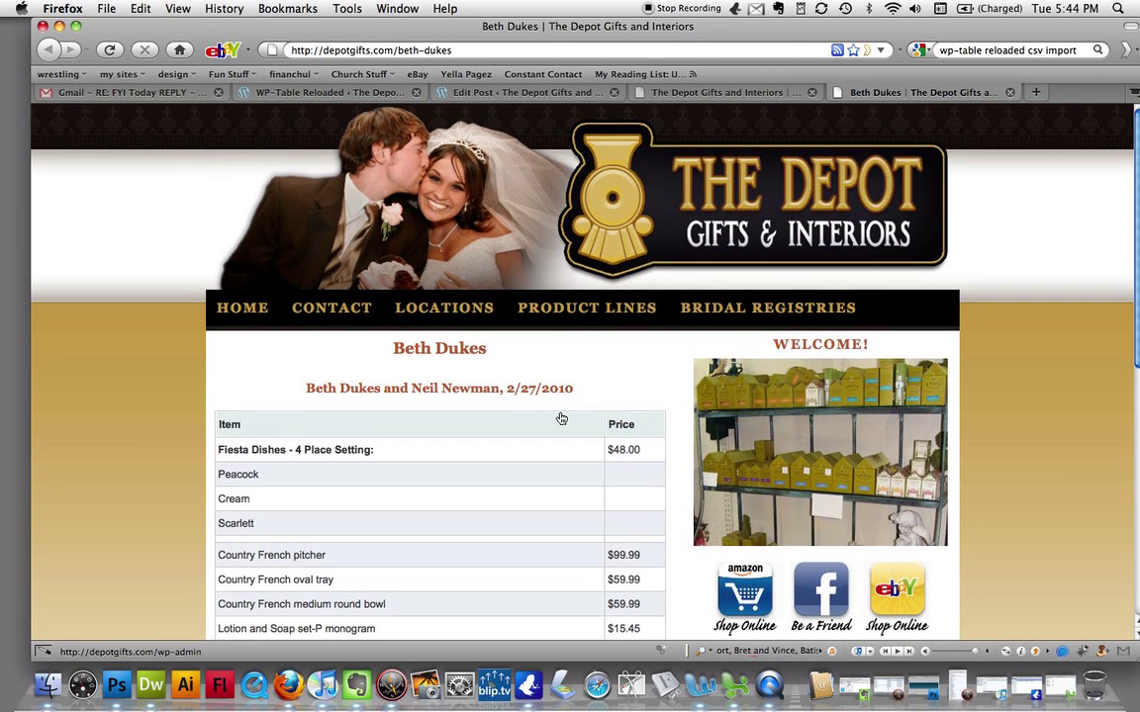
pyautogui.scroll(-2, 561, 418)
pyautogui.scroll(-4, 561, 419)
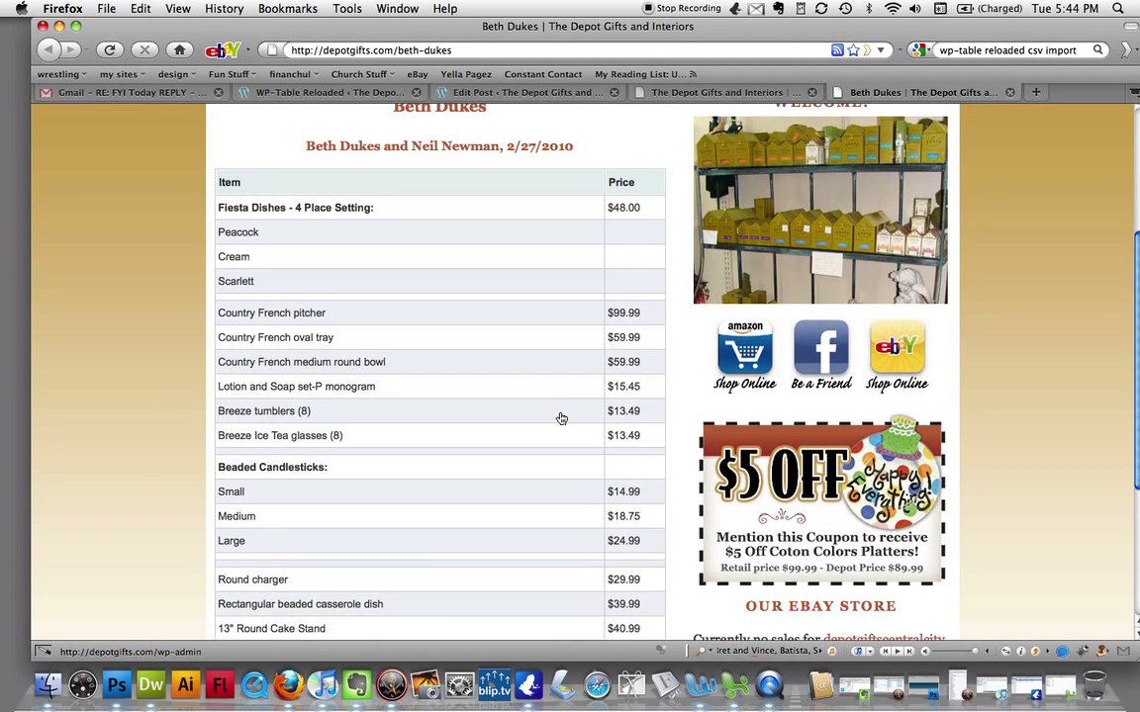
pyautogui.scroll(-3, 560, 419)
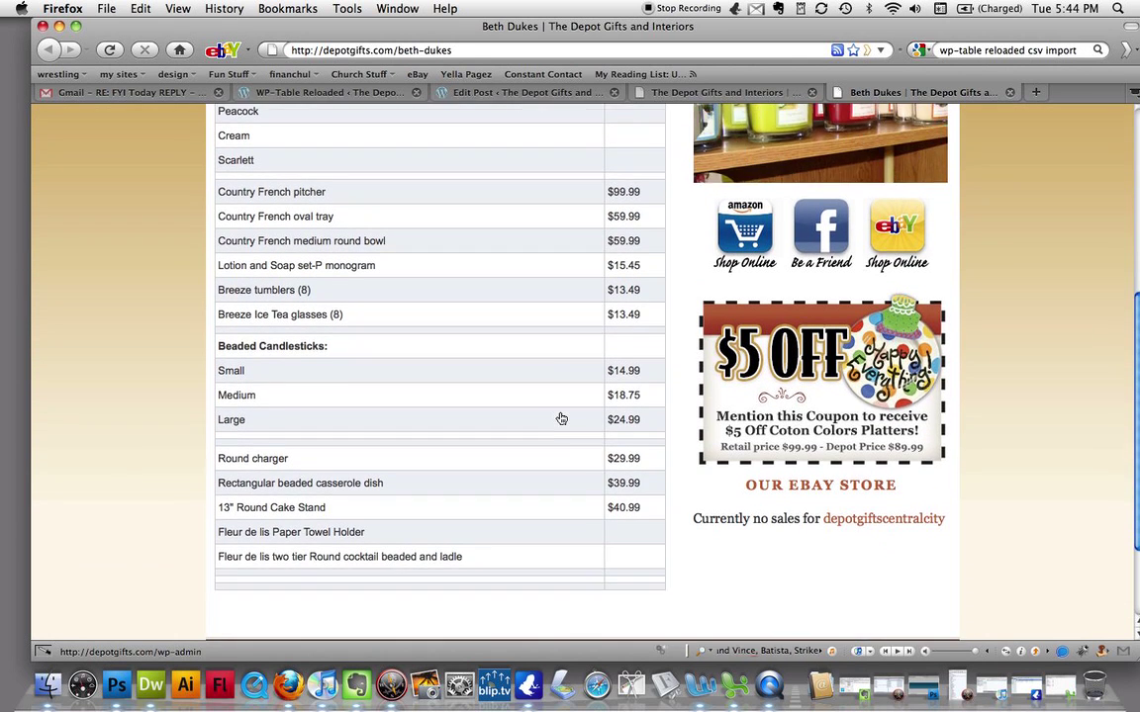
pyautogui.scroll(-1, 561, 418)
pyautogui.scroll(2, 561, 418)
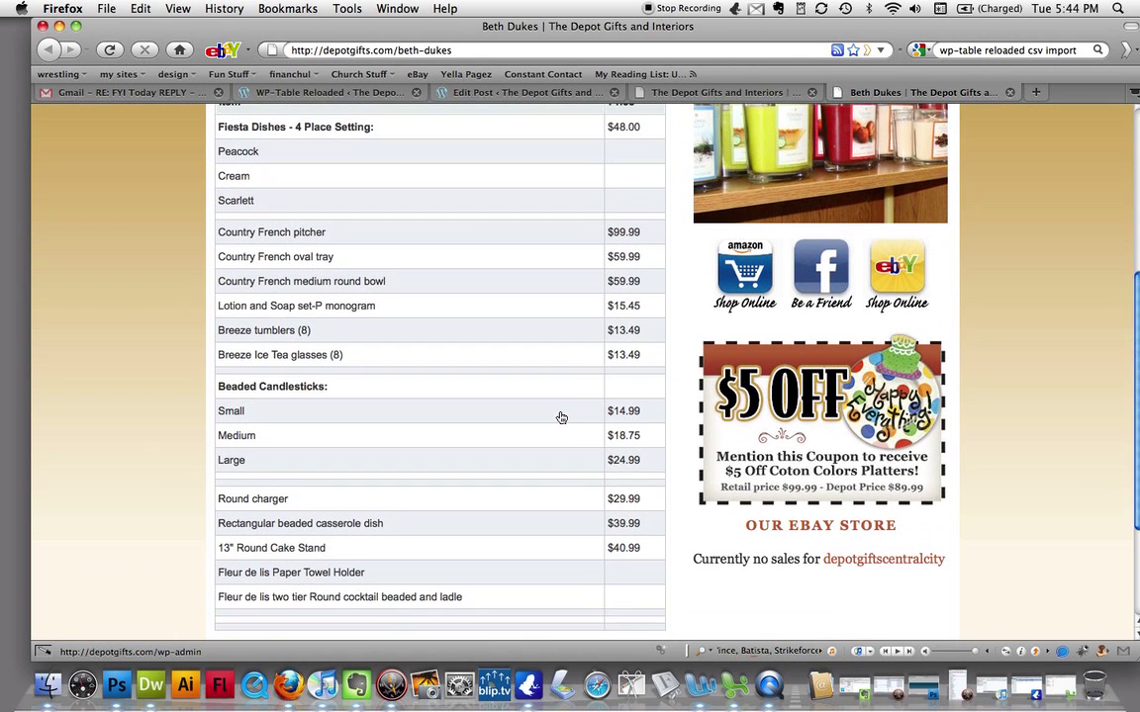
pyautogui.scroll(8, 561, 418)
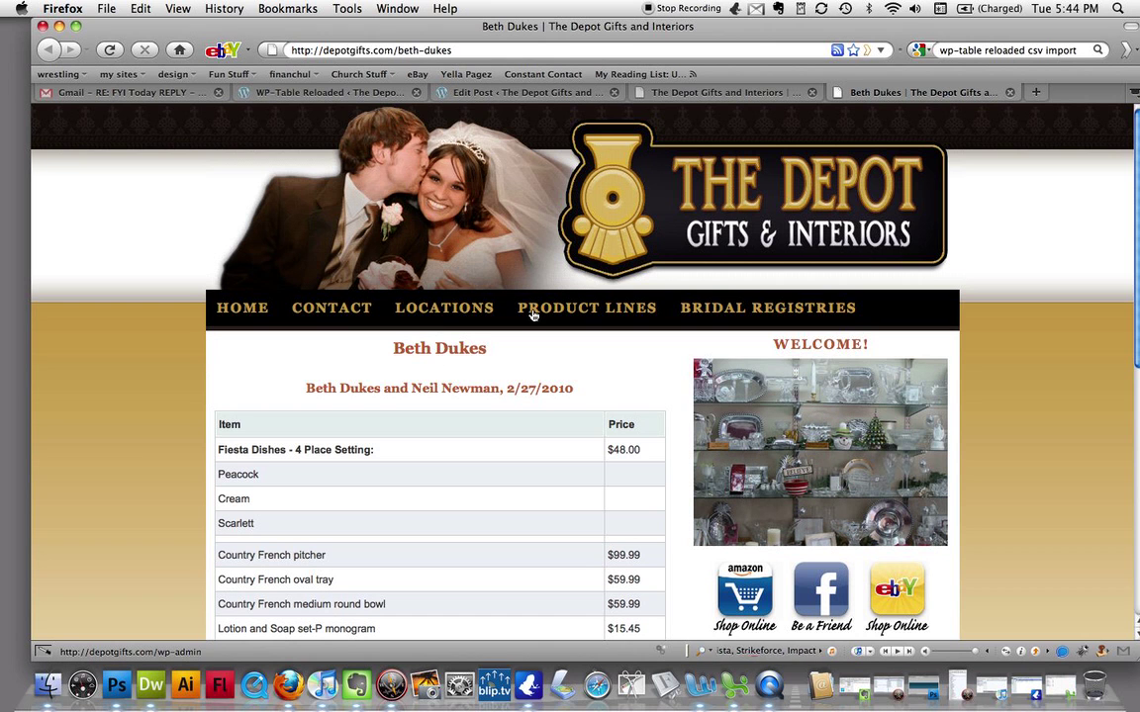
pyautogui.moveTo(708, 318)
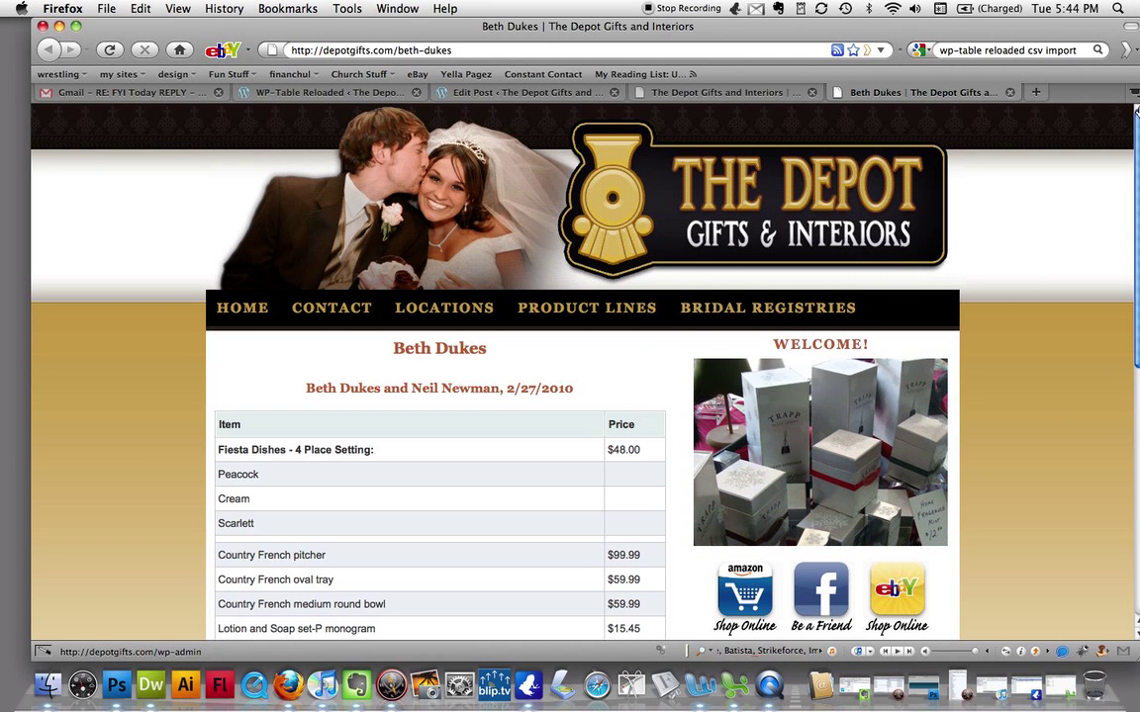
pyautogui.moveTo(837, 303)
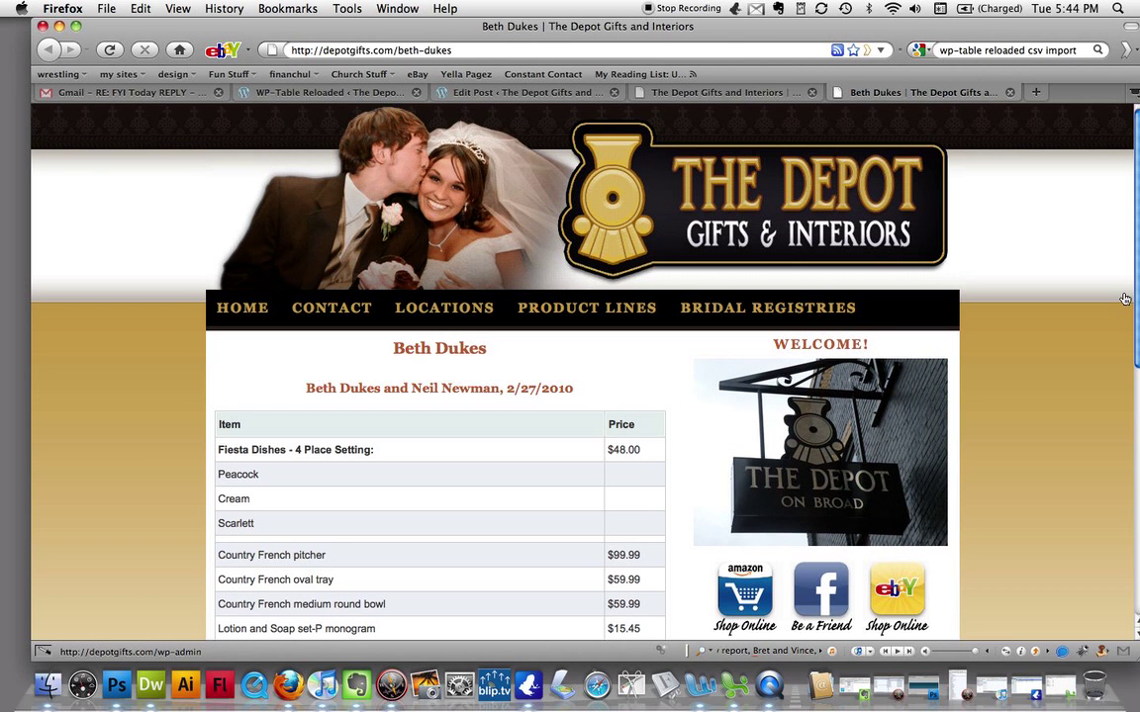
pyautogui.click(690, 91)
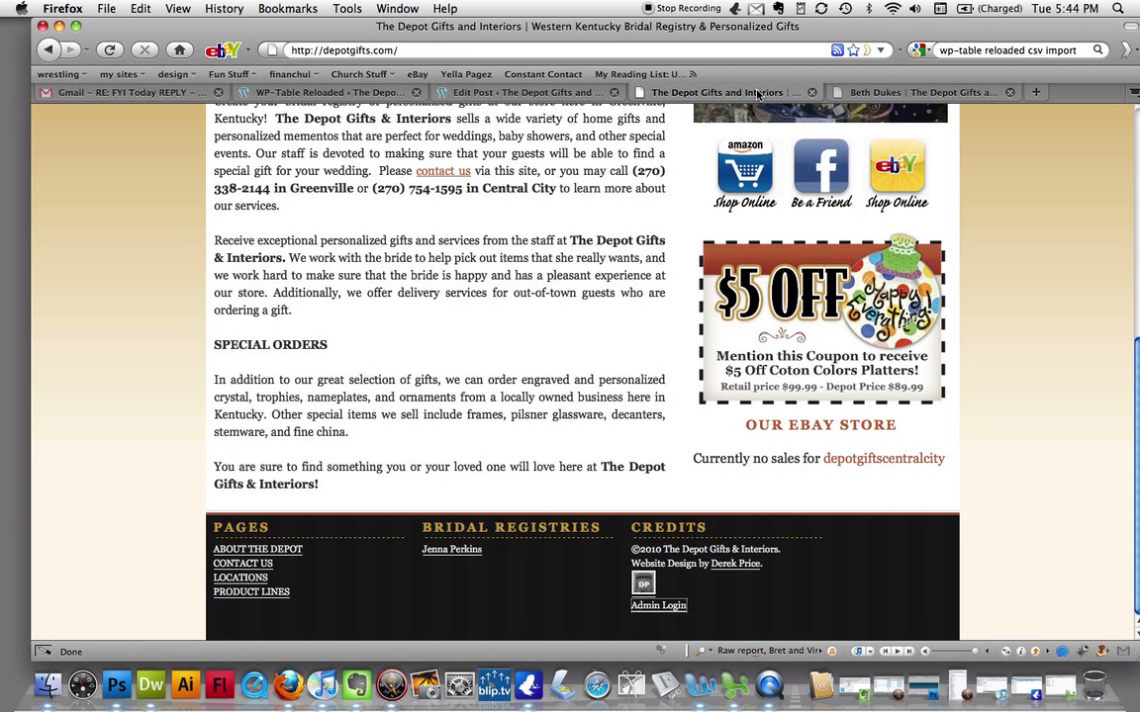
# - Reopen the published registry post from the Posts list and switch the editor to Visual mode
pyautogui.click(474, 91)
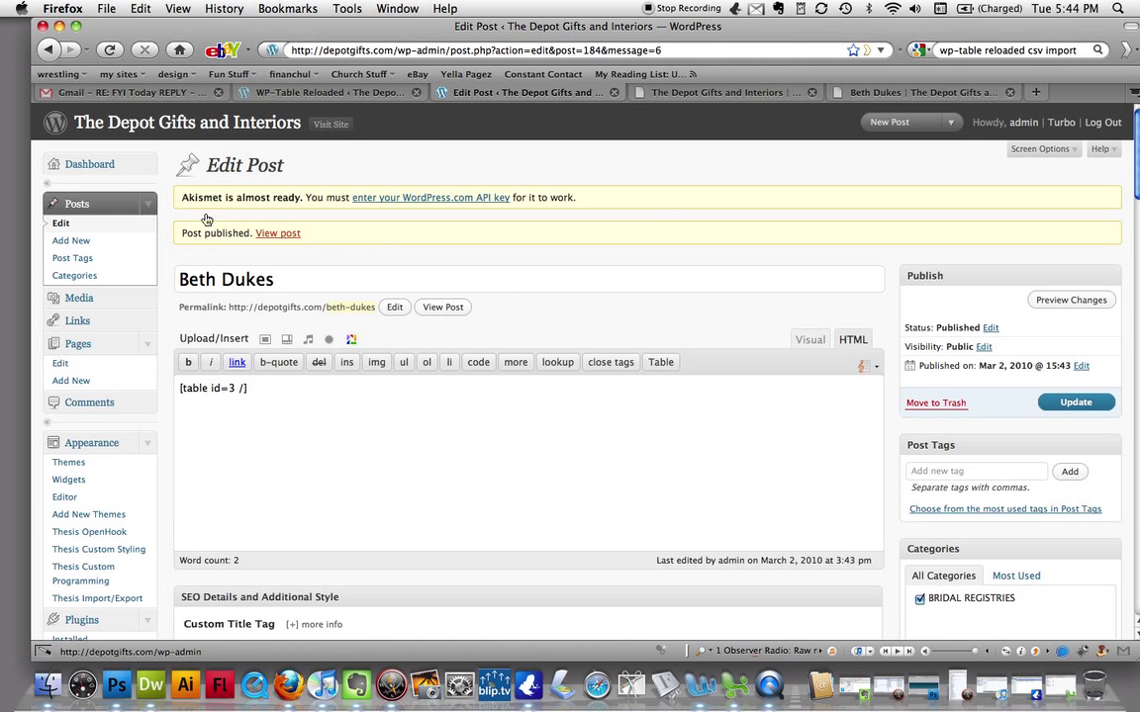
pyautogui.click(91, 165)
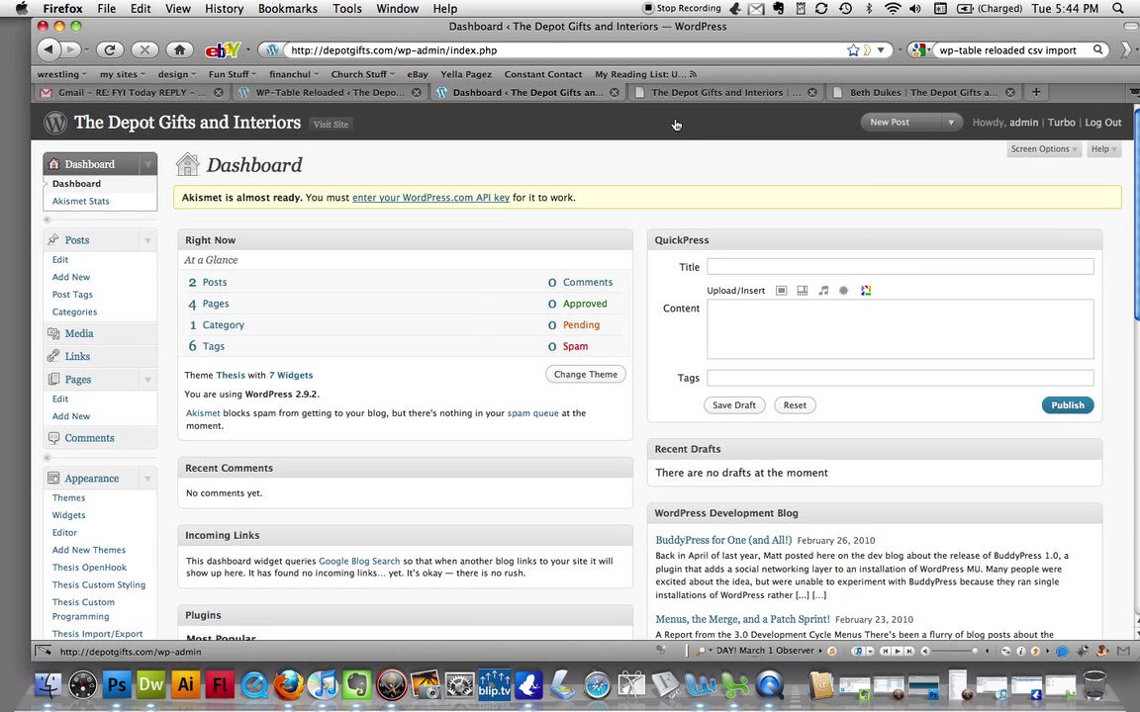
pyautogui.click(60, 262)
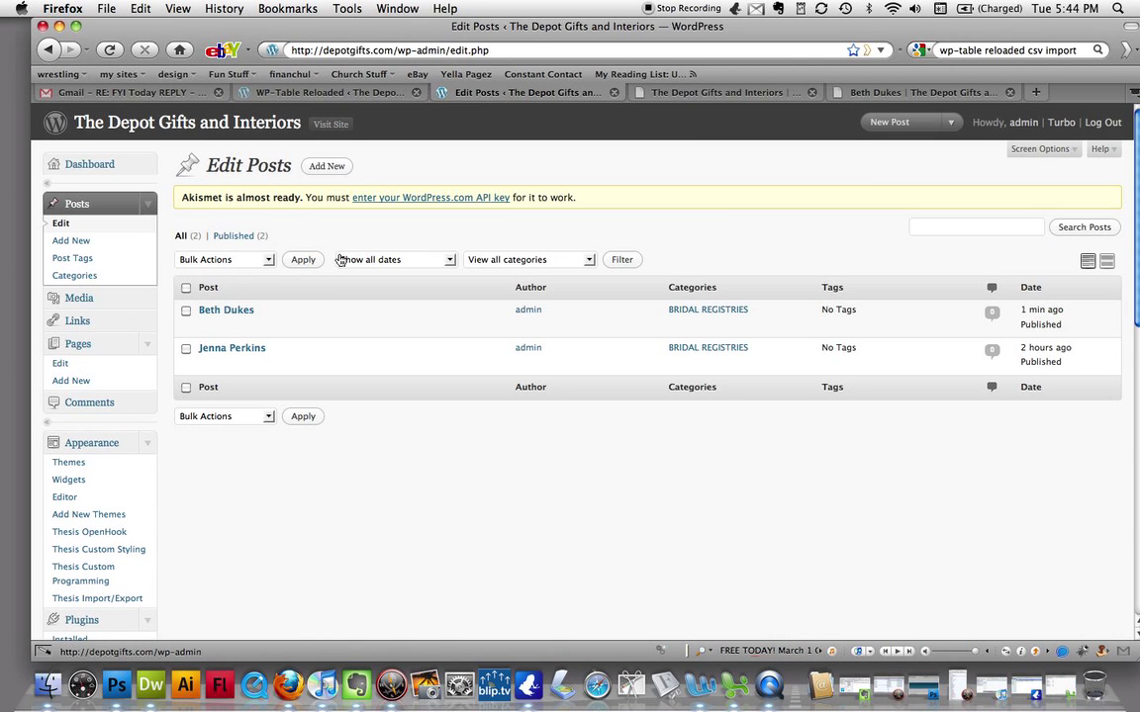
pyautogui.click(213, 313)
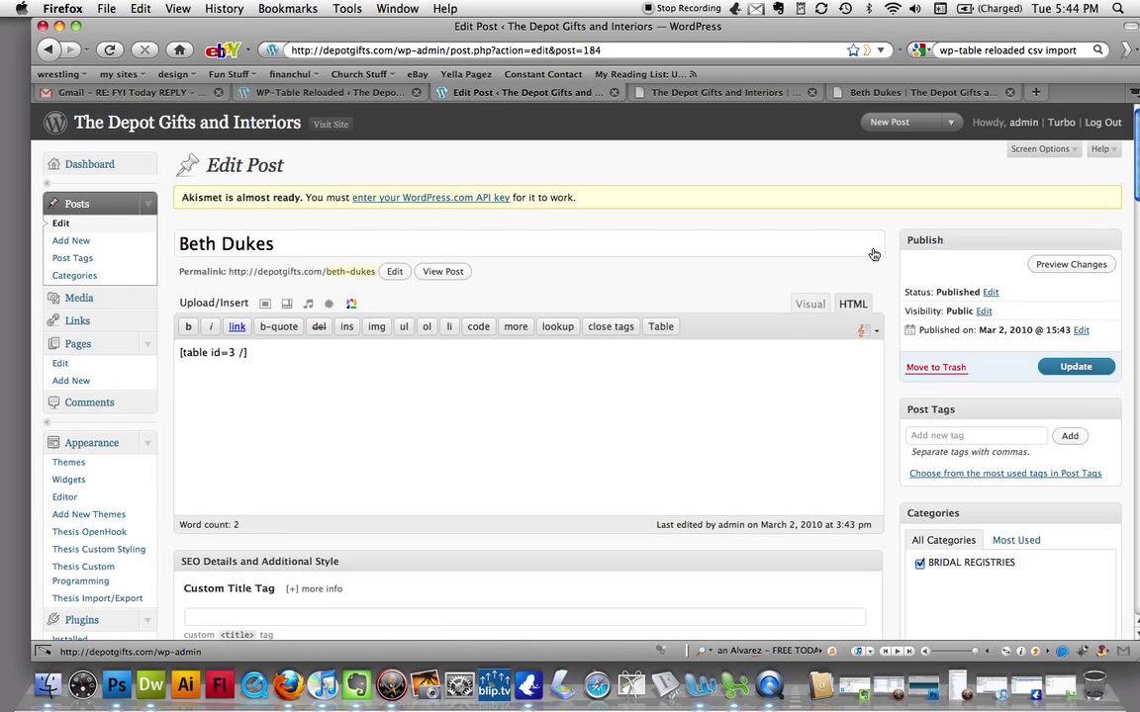
pyautogui.click(817, 306)
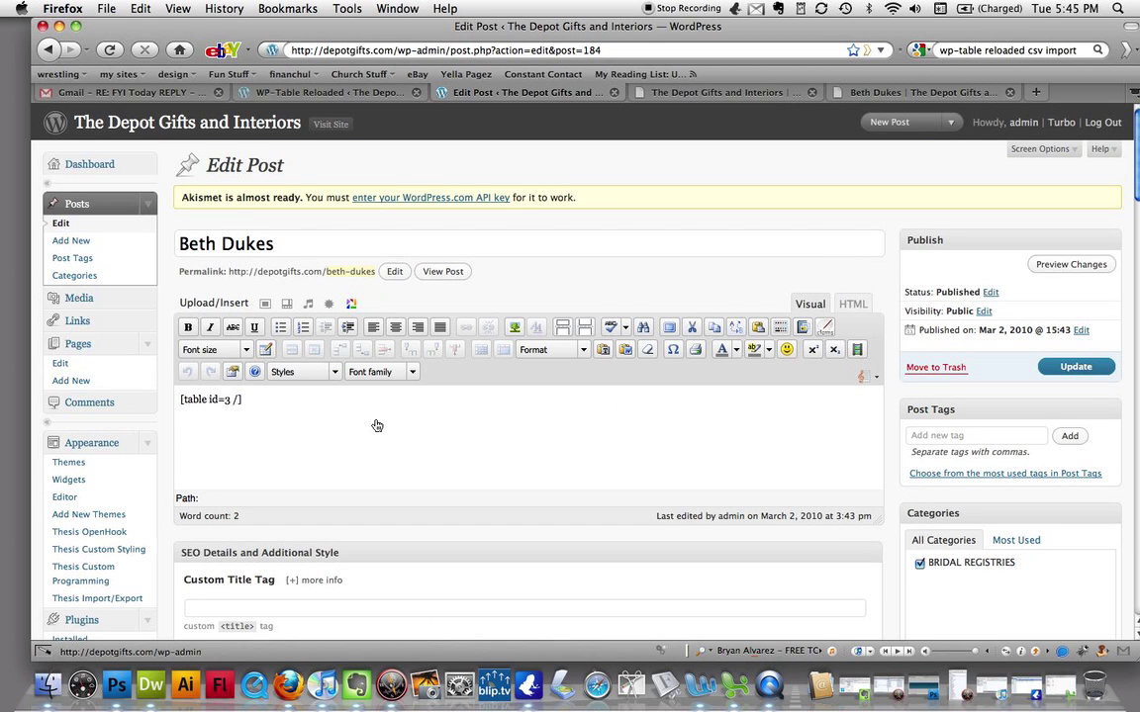
# - Add an empty line above [table id=3 /] and open the image uploader's file chooser
pyautogui.click(180, 405)
pyautogui.press('Return')
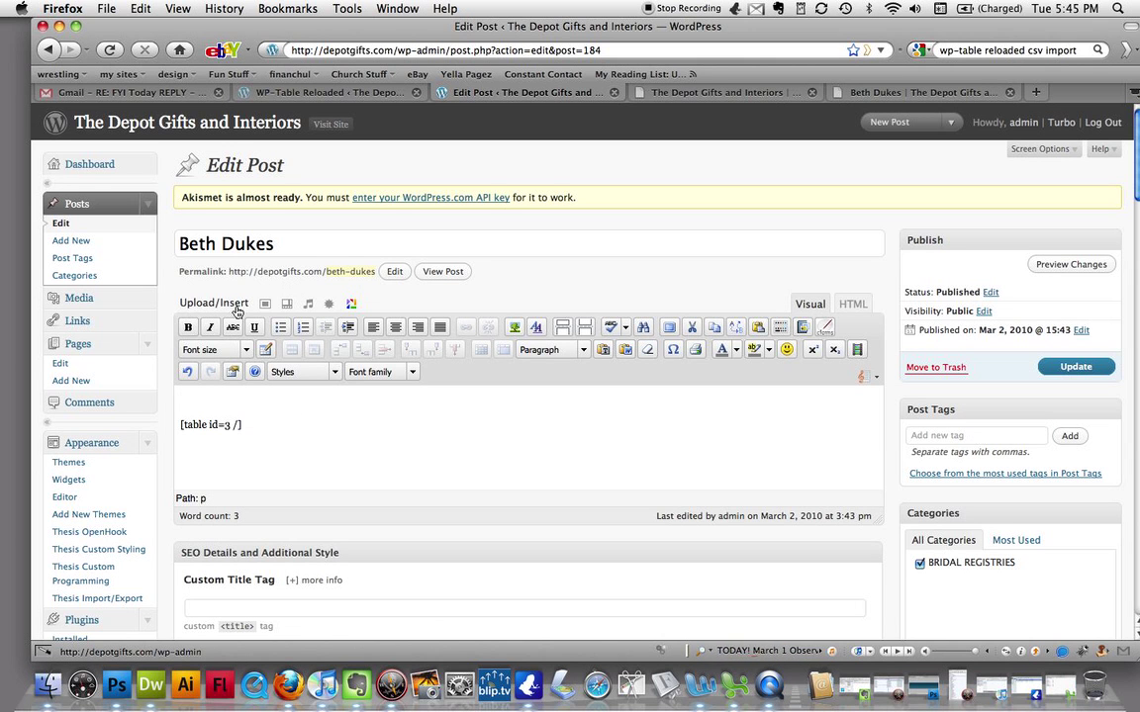
pyautogui.press('super+plus')
pyautogui.press('super+plus')
pyautogui.press('super+plus')
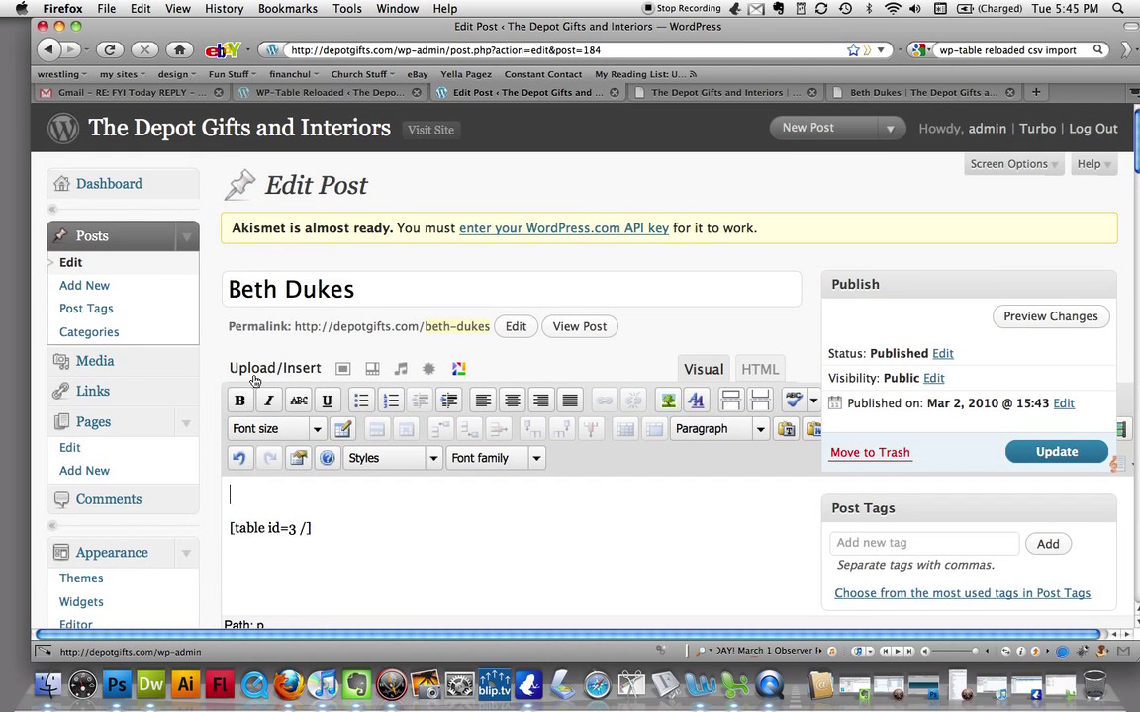
pyautogui.click(342, 372)
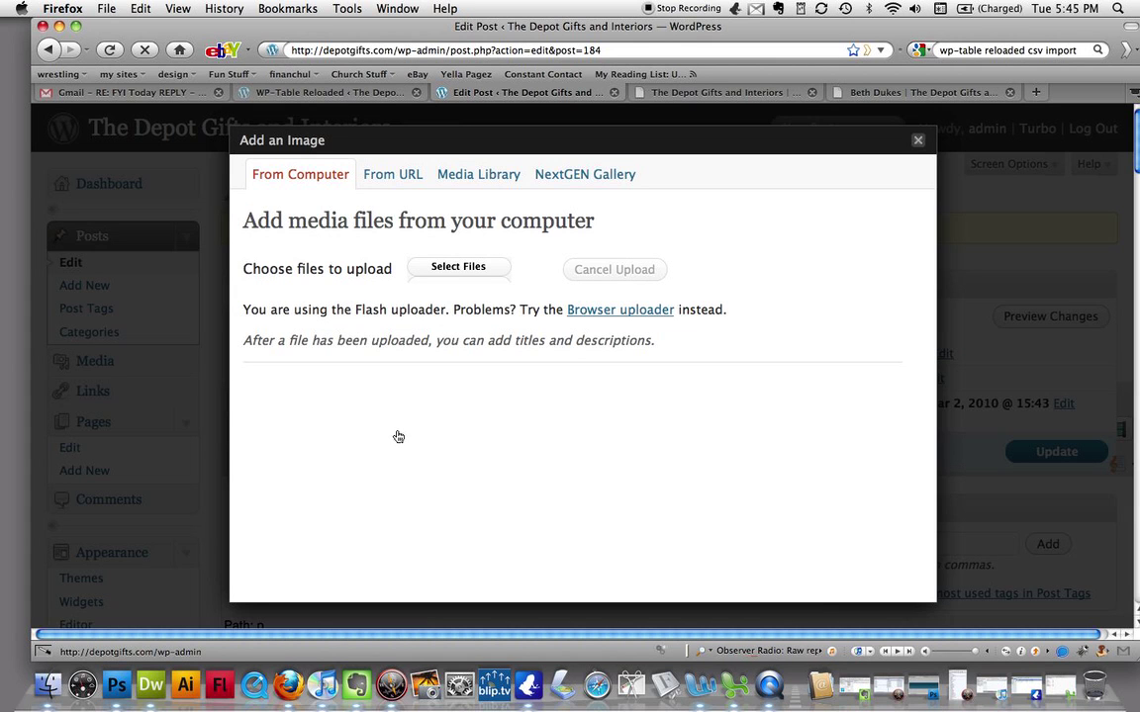
pyautogui.click(500, 270)
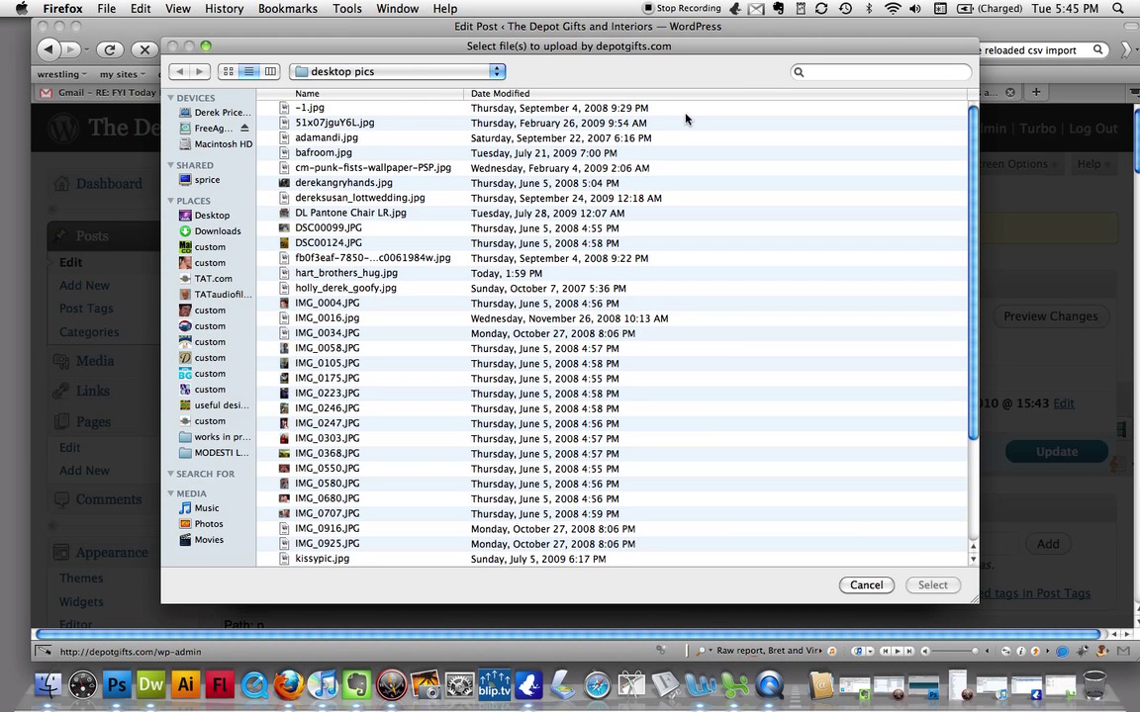
# - Upload kissypic.jpg from the desktop pics folder, which arrives as kissypic1.jpg at 245 × 233
pyautogui.click(332, 107)
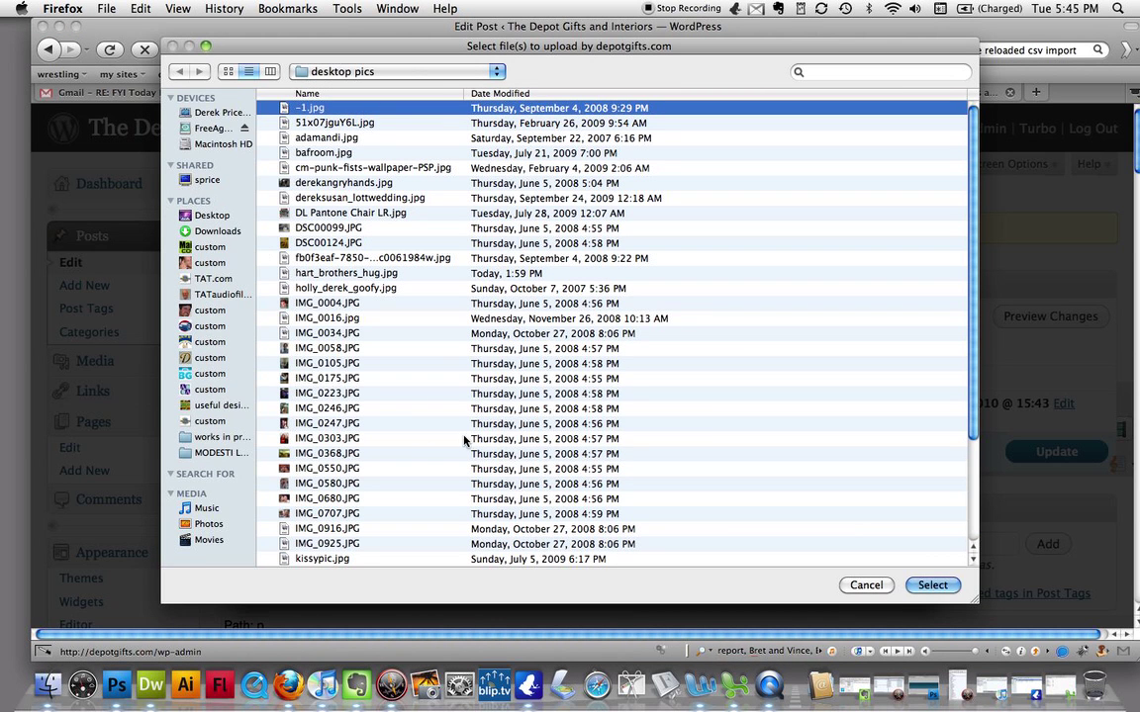
pyautogui.scroll(-1, 492, 432)
pyautogui.scroll(-3, 491, 432)
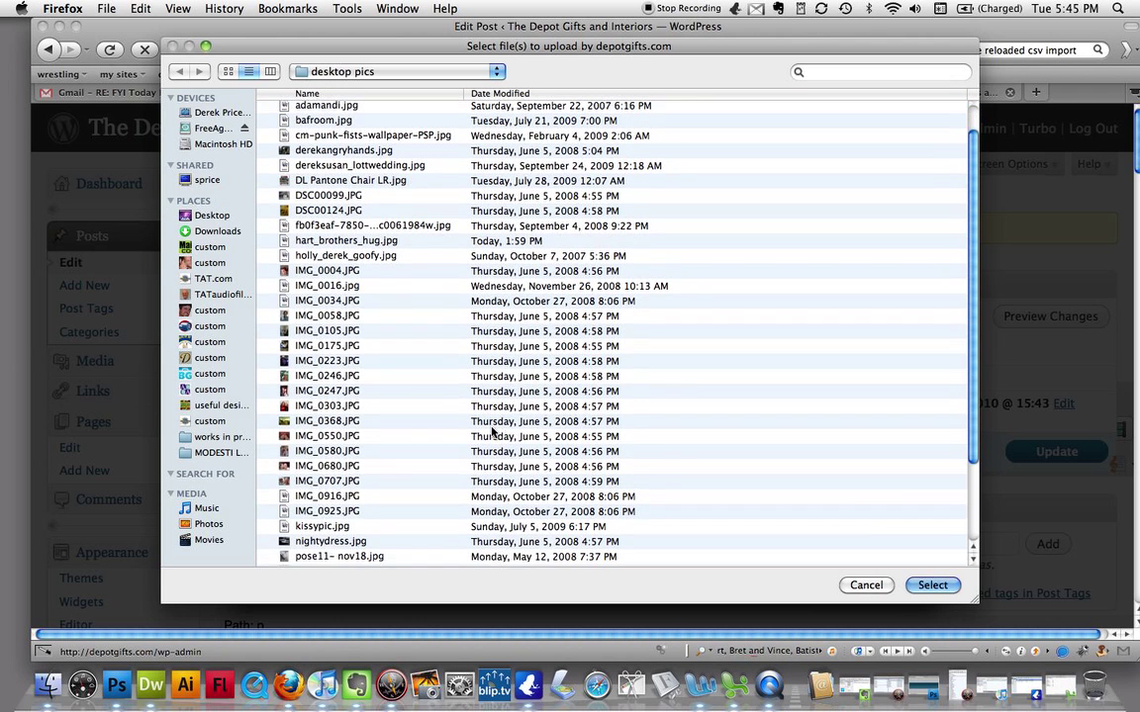
pyautogui.scroll(-6, 495, 432)
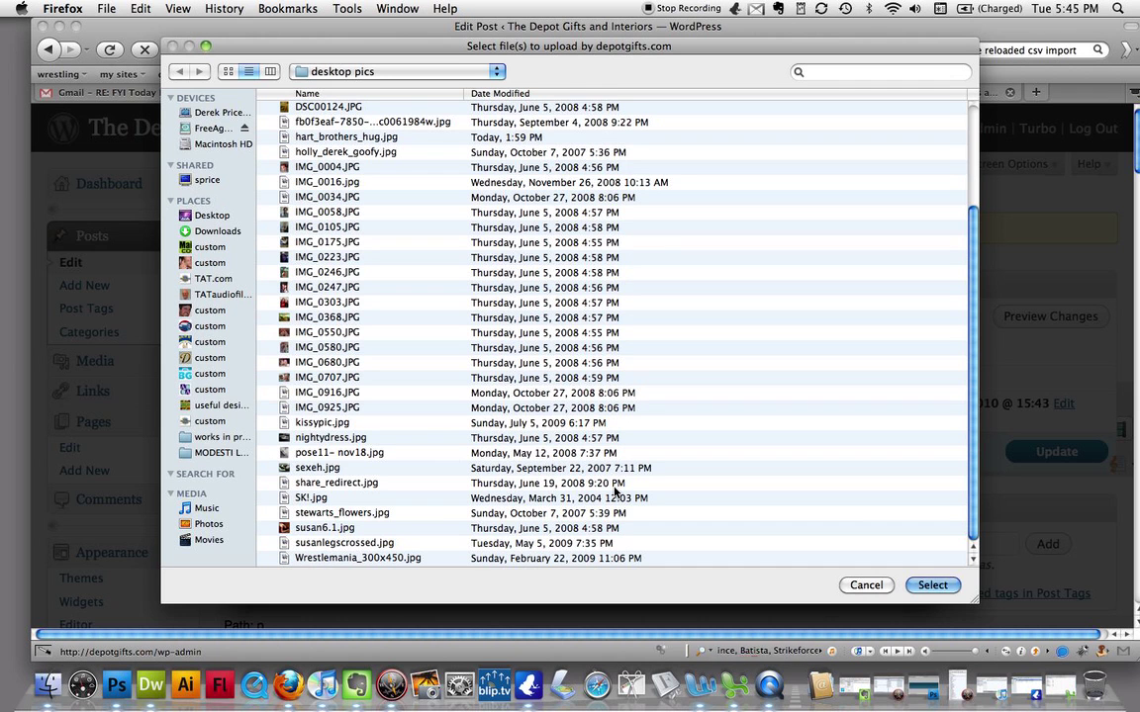
pyautogui.scroll(2, 615, 490)
pyautogui.scroll(1, 473, 257)
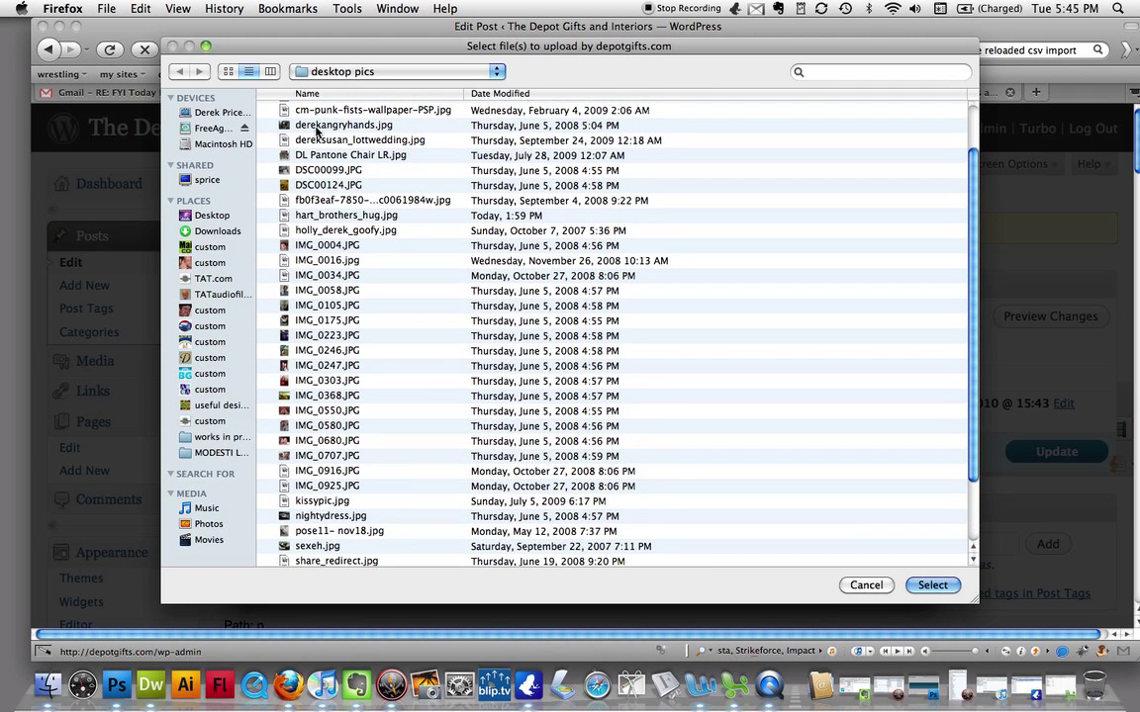
pyautogui.scroll(1, 406, 163)
pyautogui.scroll(1, 465, 203)
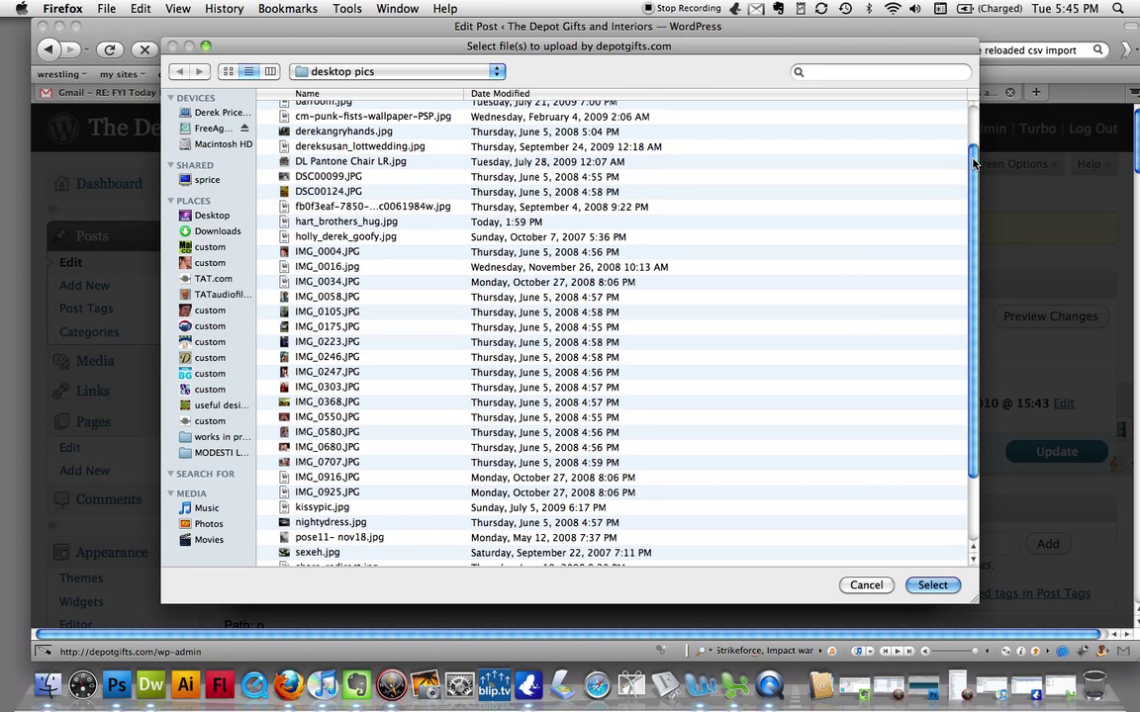
pyautogui.moveTo(974, 173); pyautogui.dragTo(974, 134)
pyautogui.scroll(-1, 475, 229)
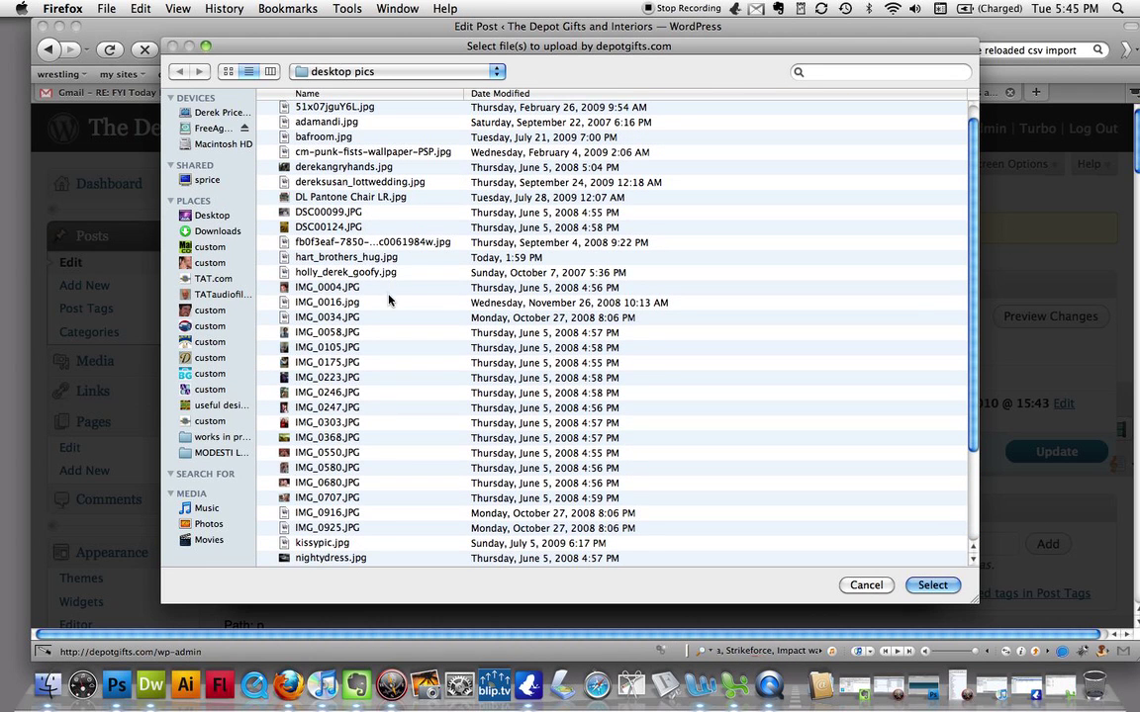
pyautogui.click(353, 545)
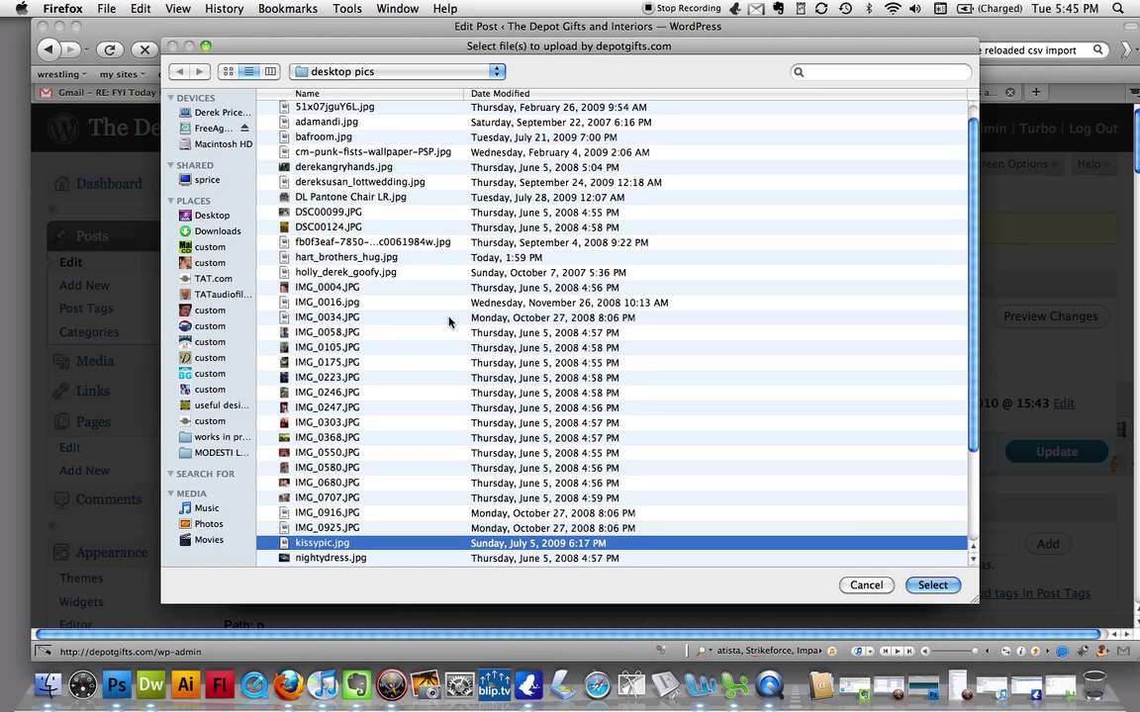
pyautogui.press('Return')
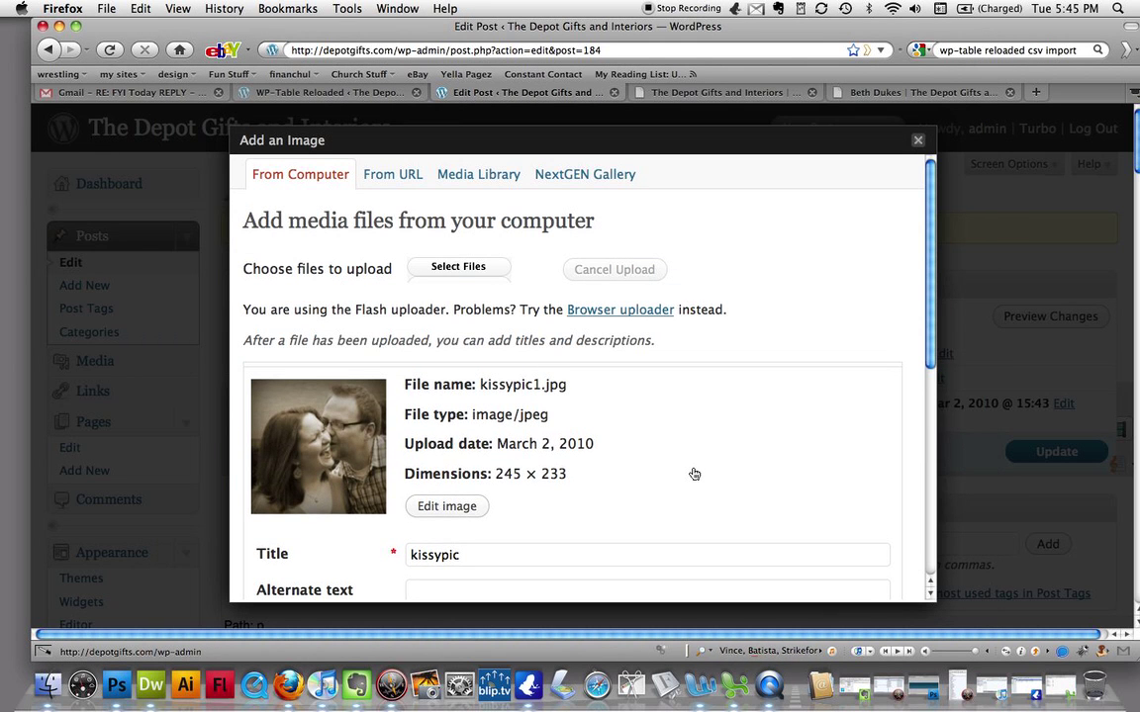
# - Give the photo alt text 'Kissy Pic', center it at full size, and insert it into the post
pyautogui.scroll(-2, 821, 478)
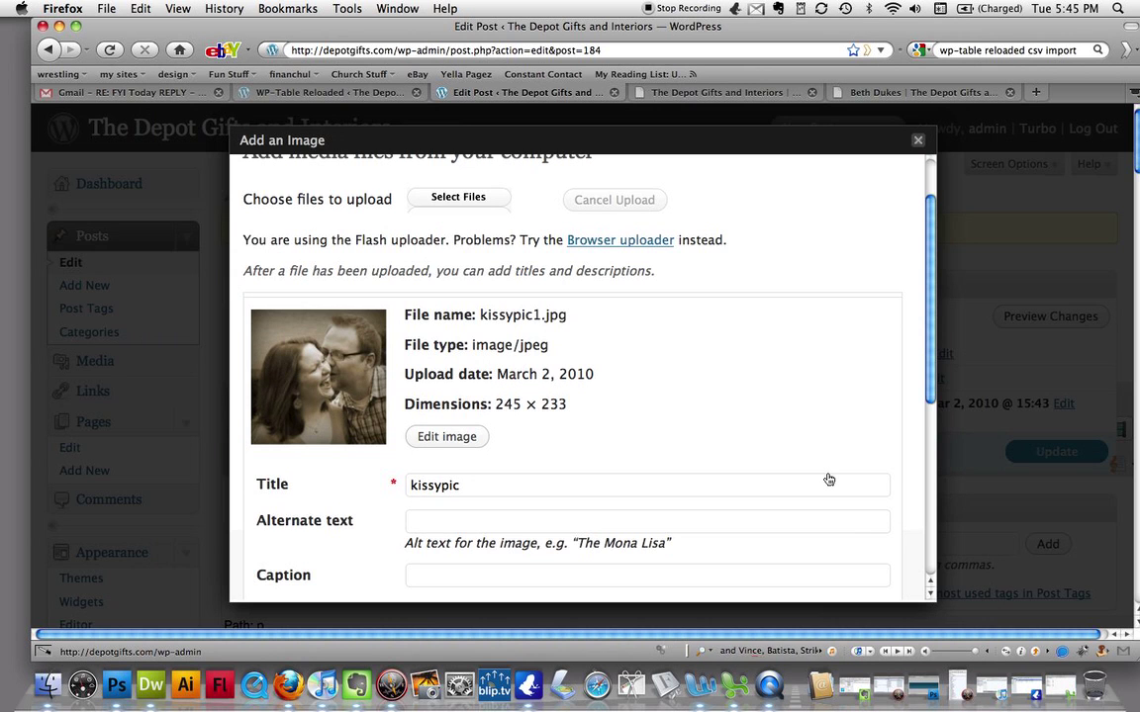
pyautogui.scroll(-4, 828, 479)
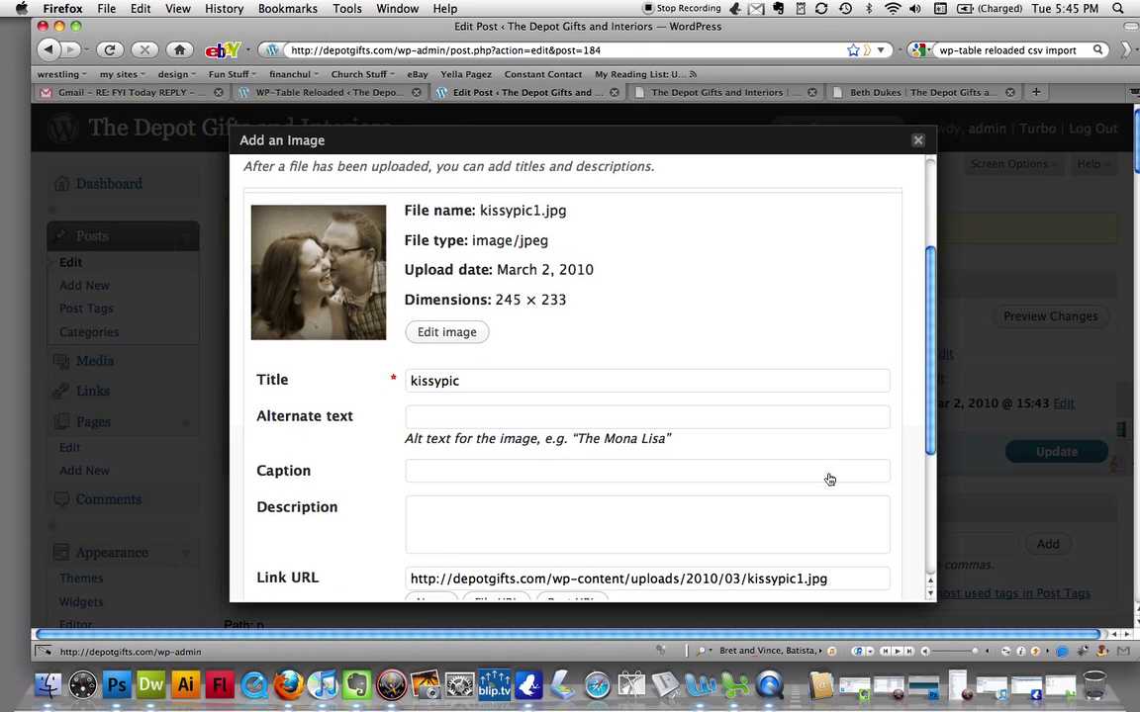
pyautogui.scroll(-1, 826, 478)
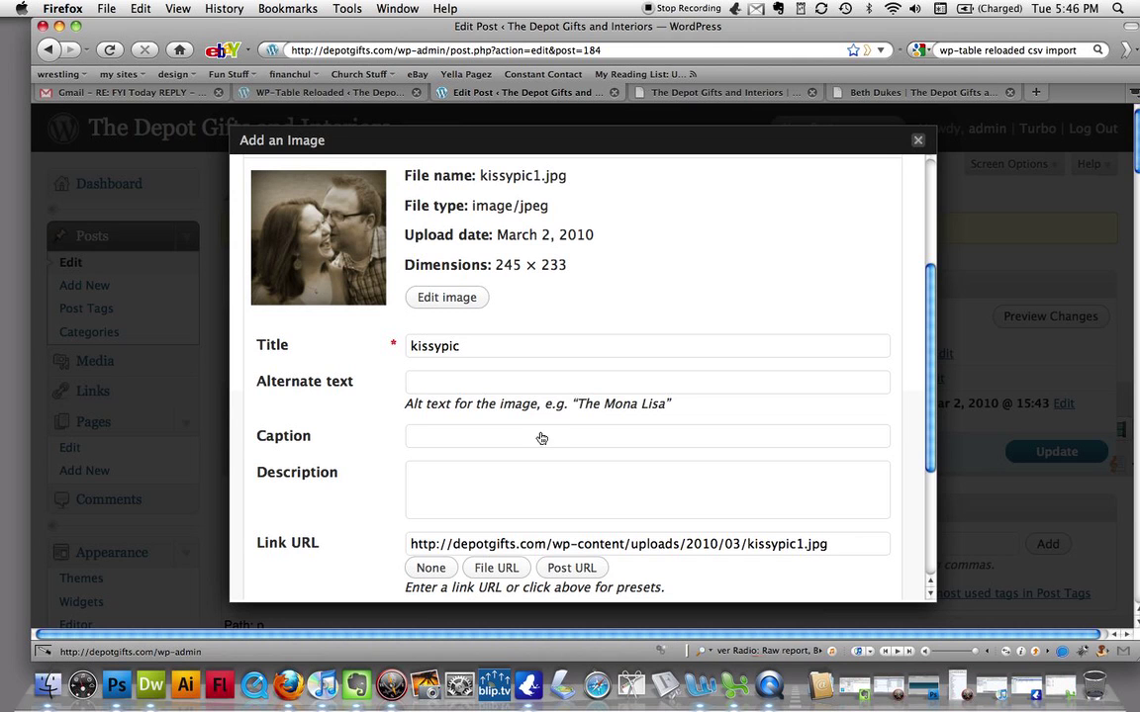
pyautogui.click(542, 385)
pyautogui.write('Kissy Pic')
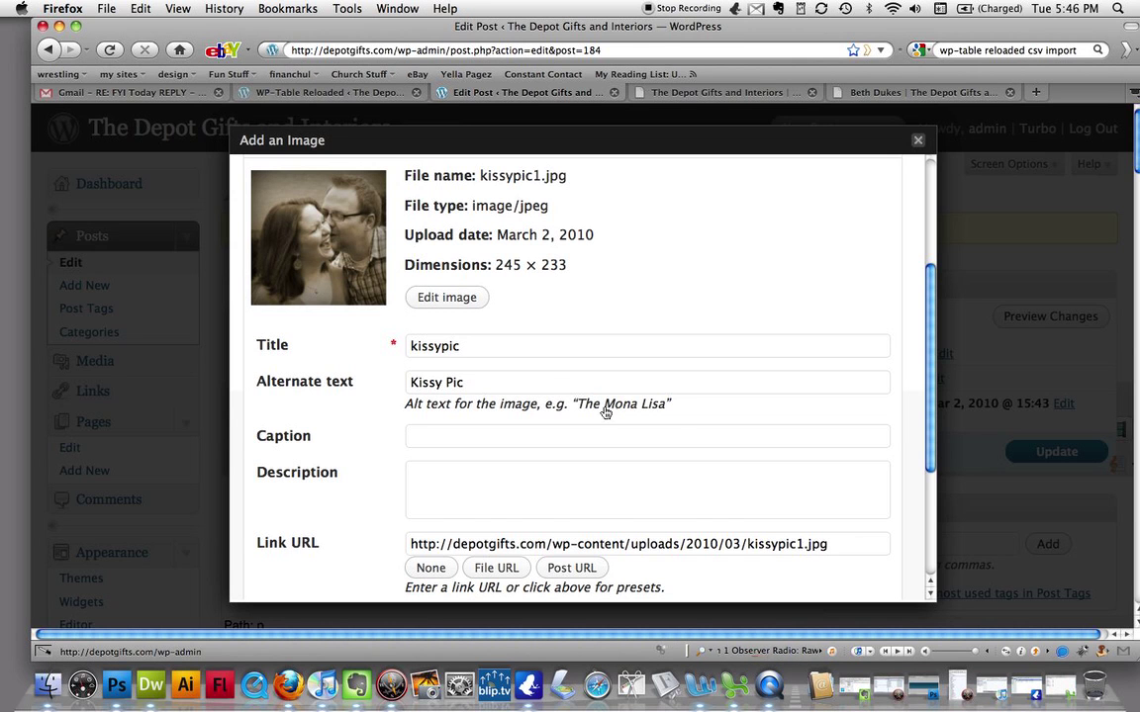
pyautogui.scroll(-5, 694, 435)
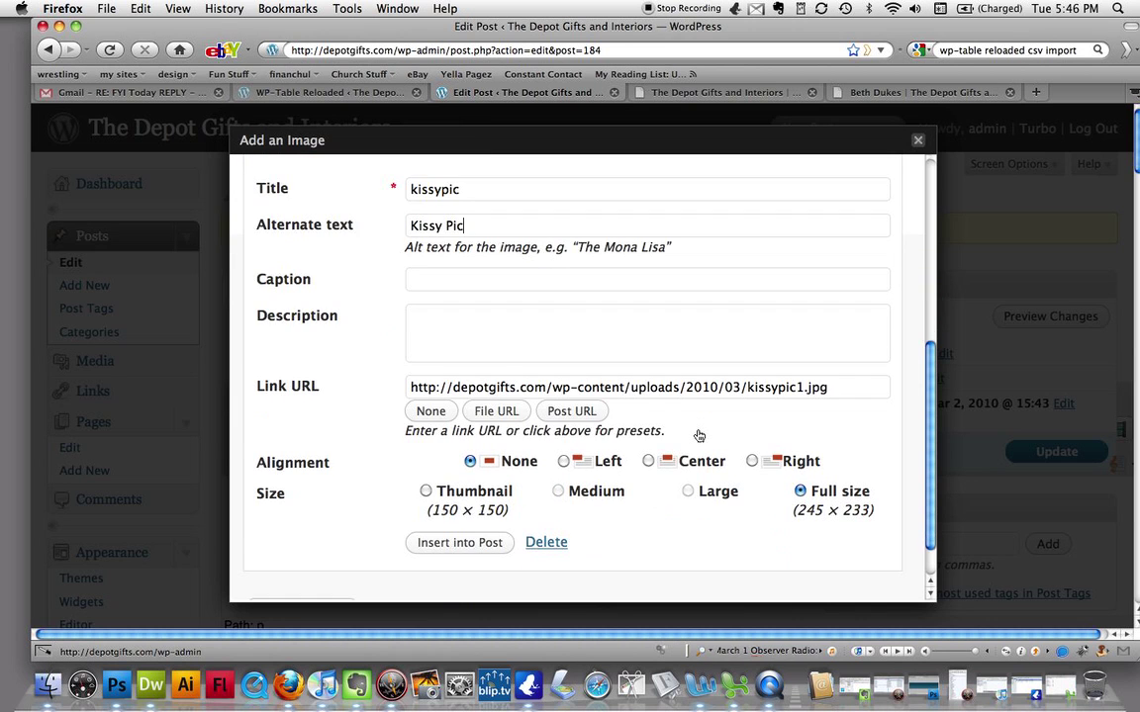
pyautogui.scroll(-1, 699, 436)
pyautogui.scroll(-1, 698, 435)
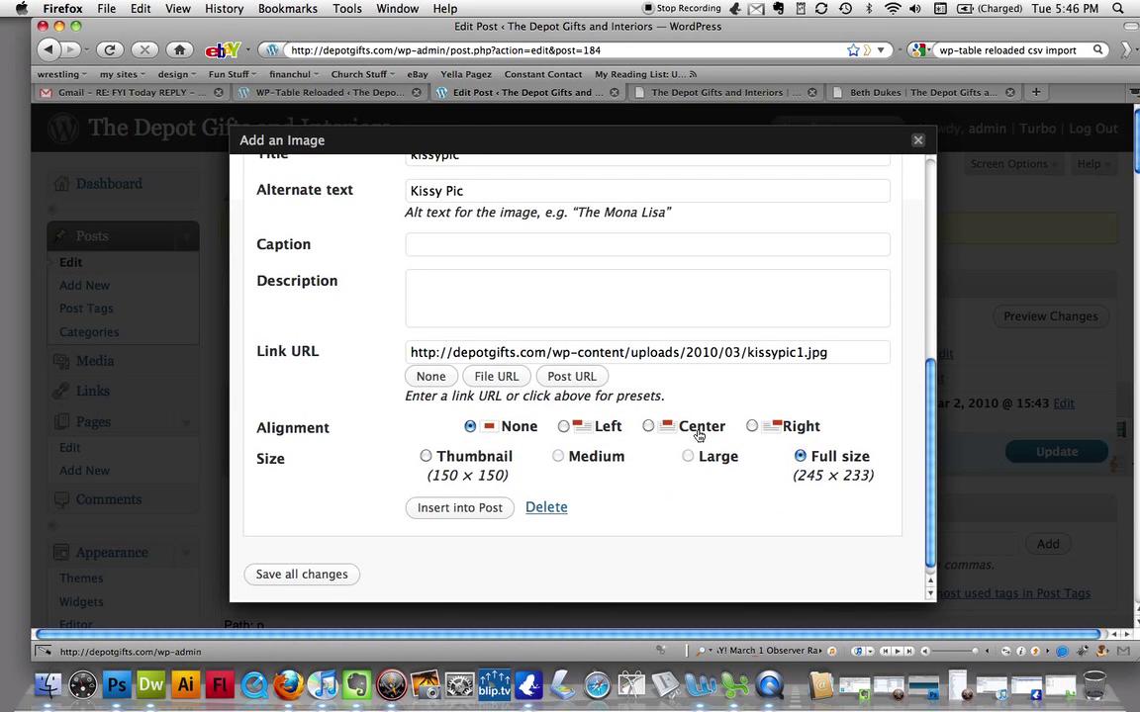
pyautogui.scroll(-1, 698, 435)
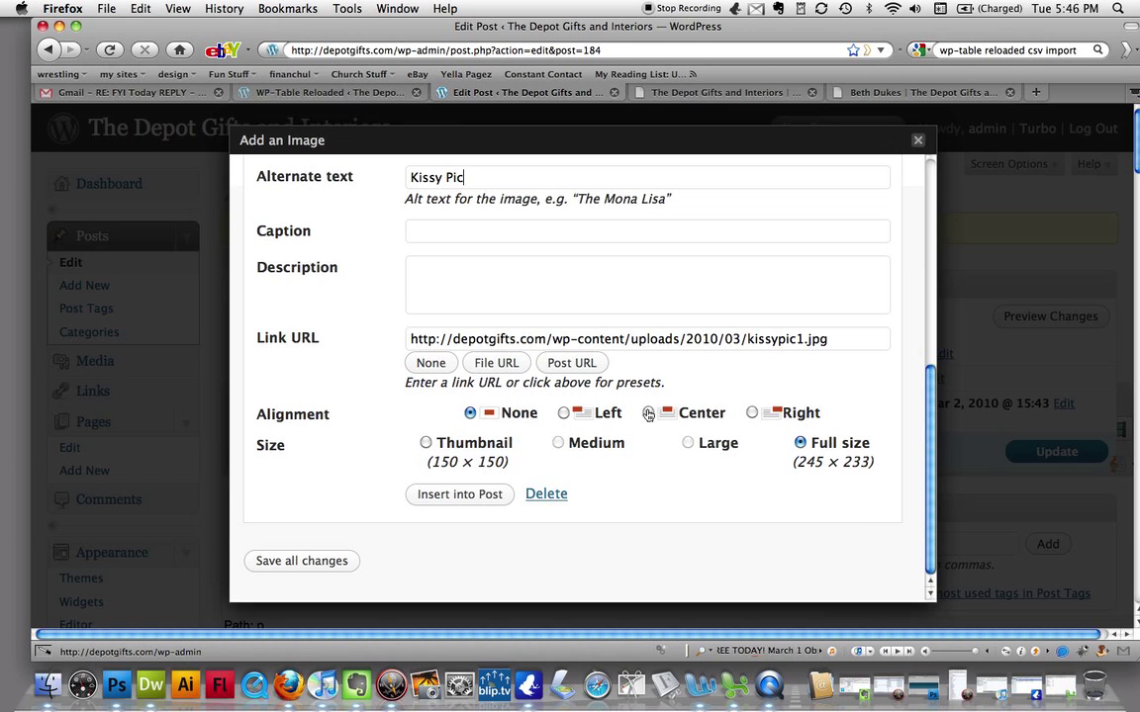
pyautogui.click(692, 413)
pyautogui.scroll(-2, 742, 407)
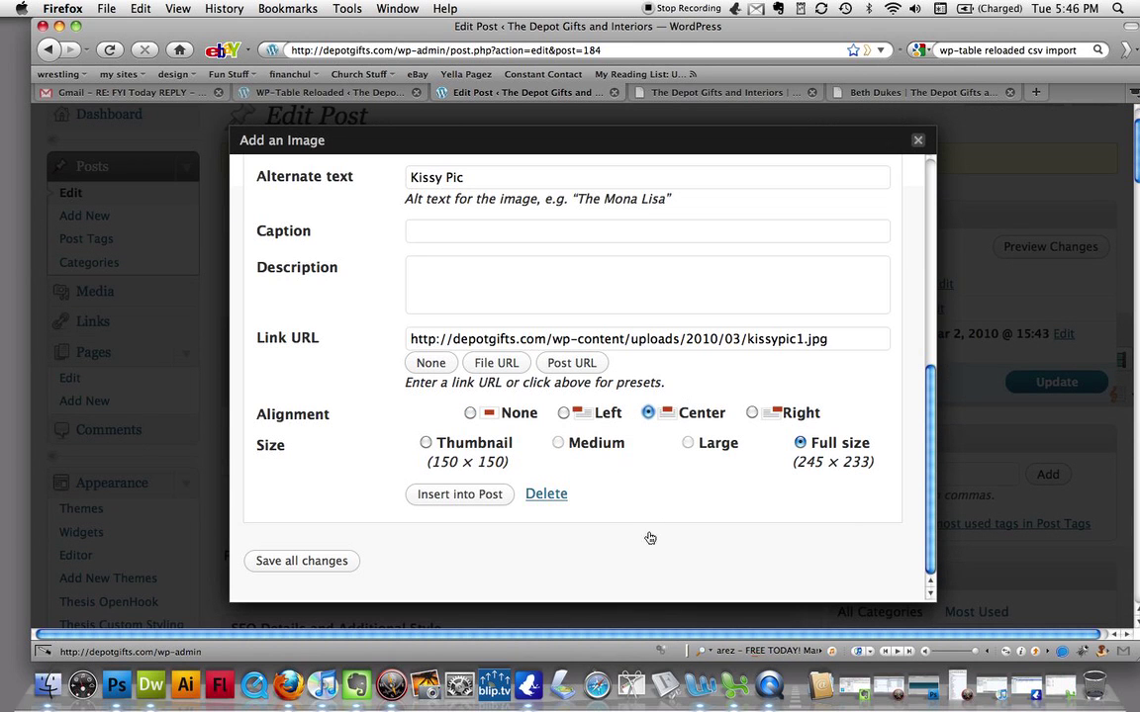
pyautogui.click(461, 494)
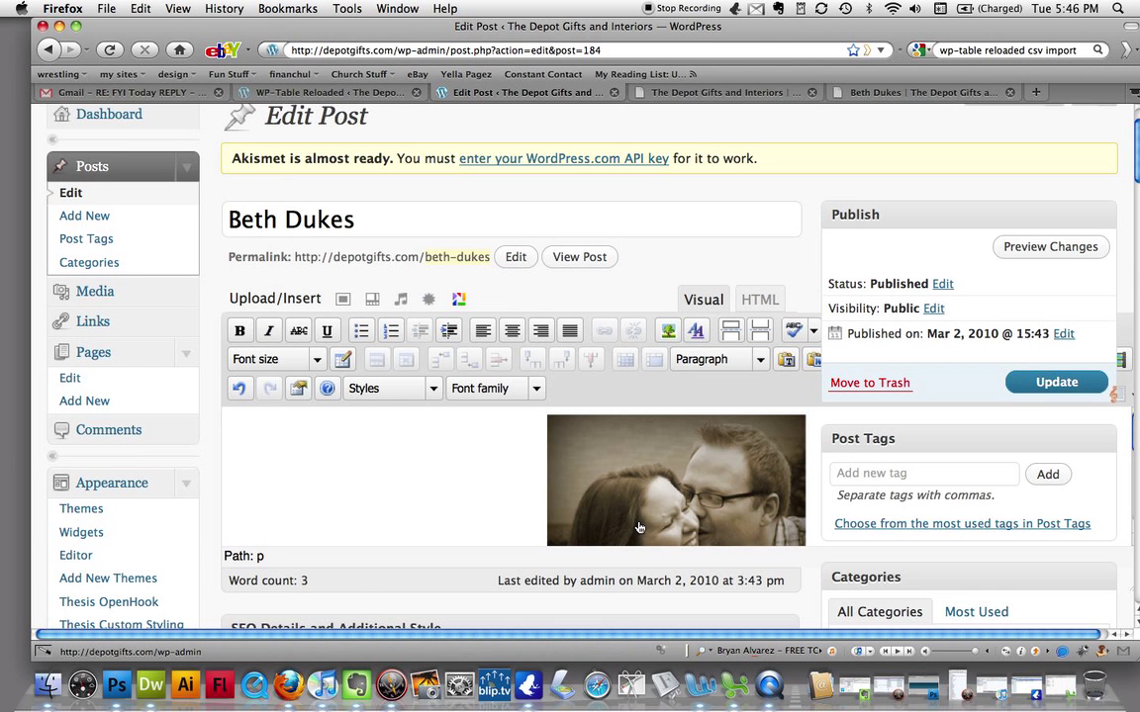
# - Update the post and open its live page showing the centered couple photo
pyautogui.press('super+minus')
pyautogui.press('super+minus')
pyautogui.press('super+minus')
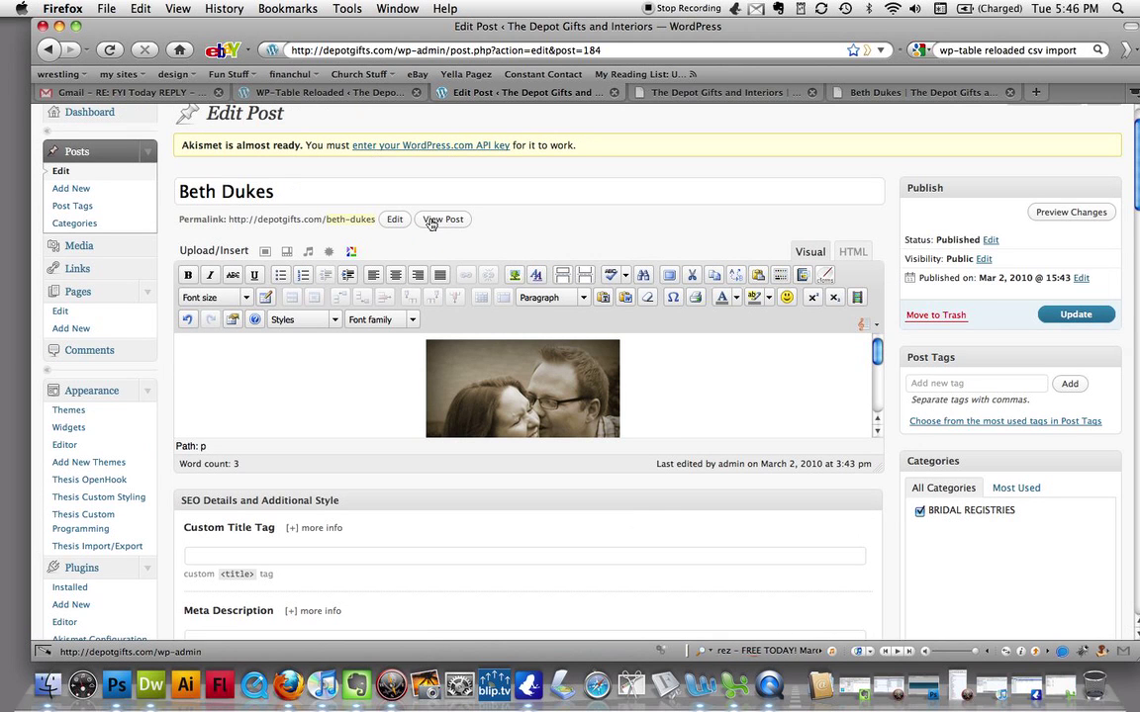
pyautogui.click(1057, 314)
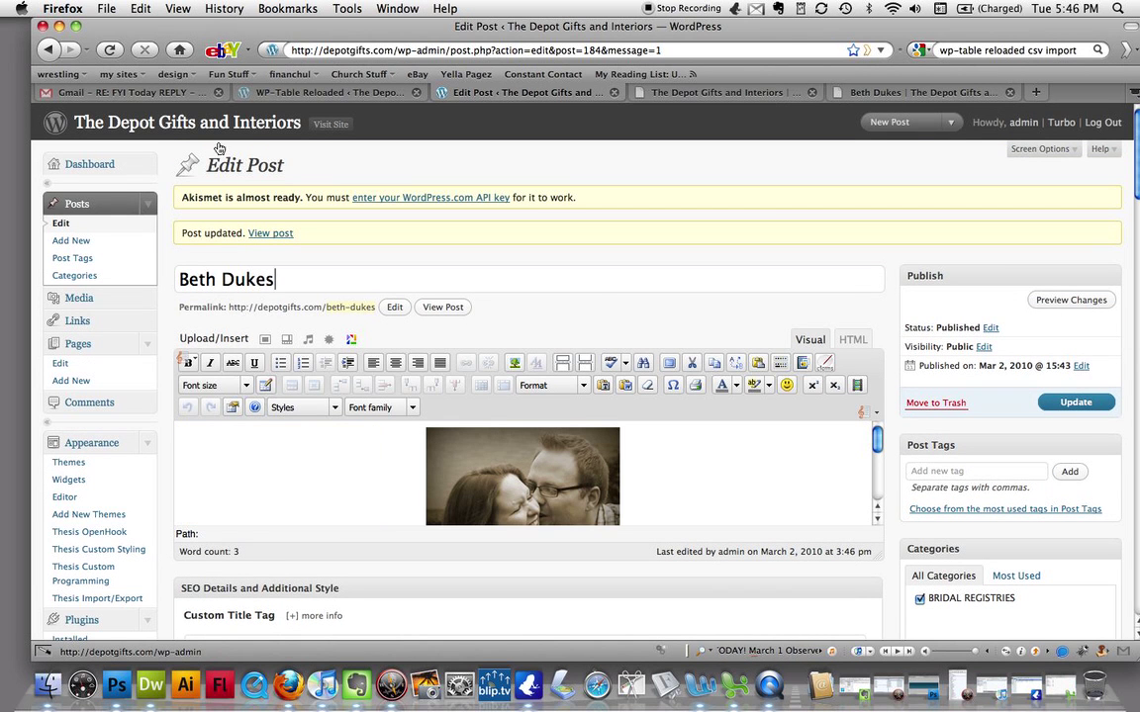
pyautogui.press('super+plus')
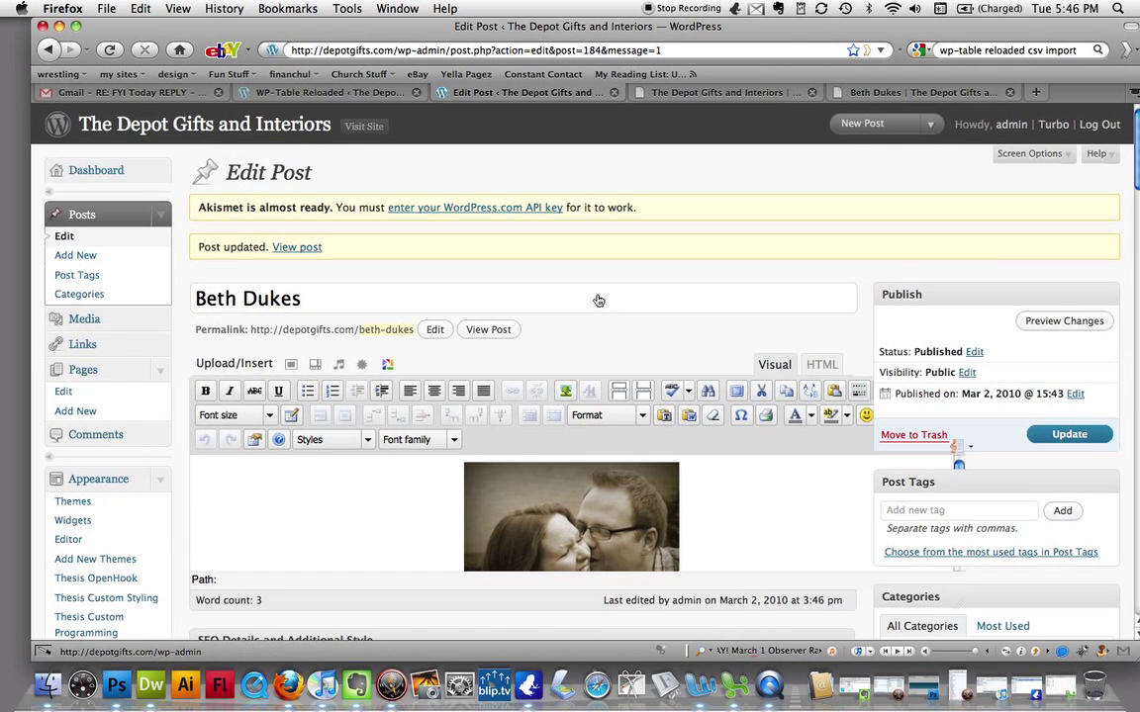
pyautogui.click(489, 329)
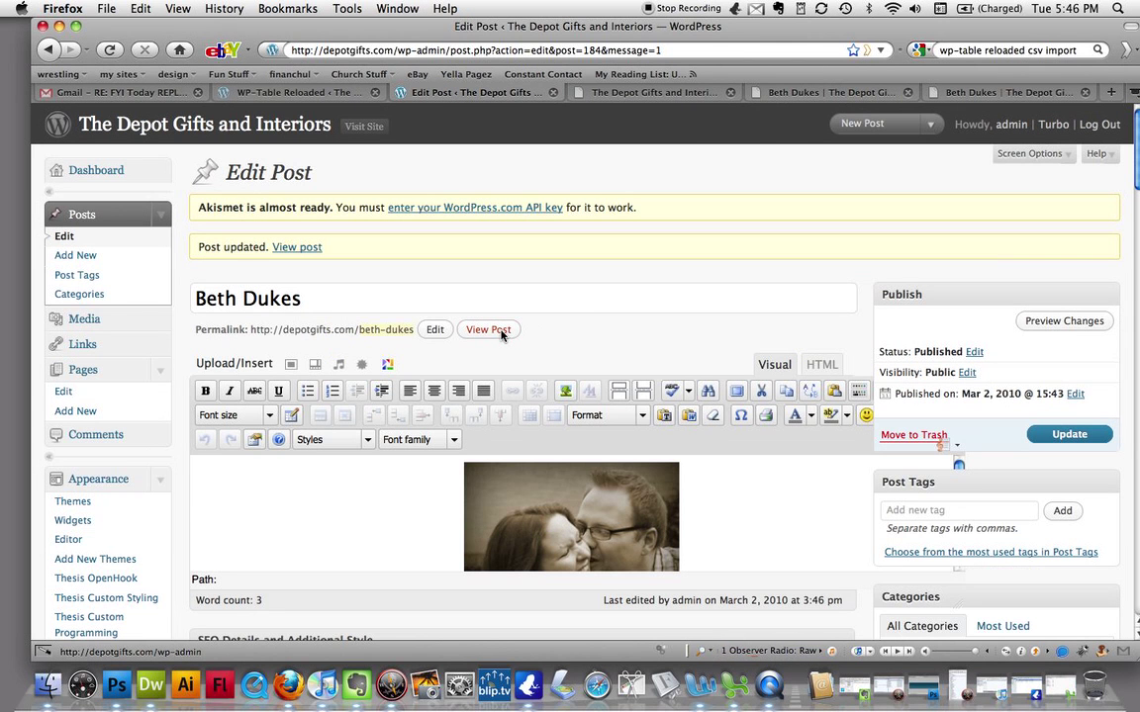
pyautogui.click(938, 91)
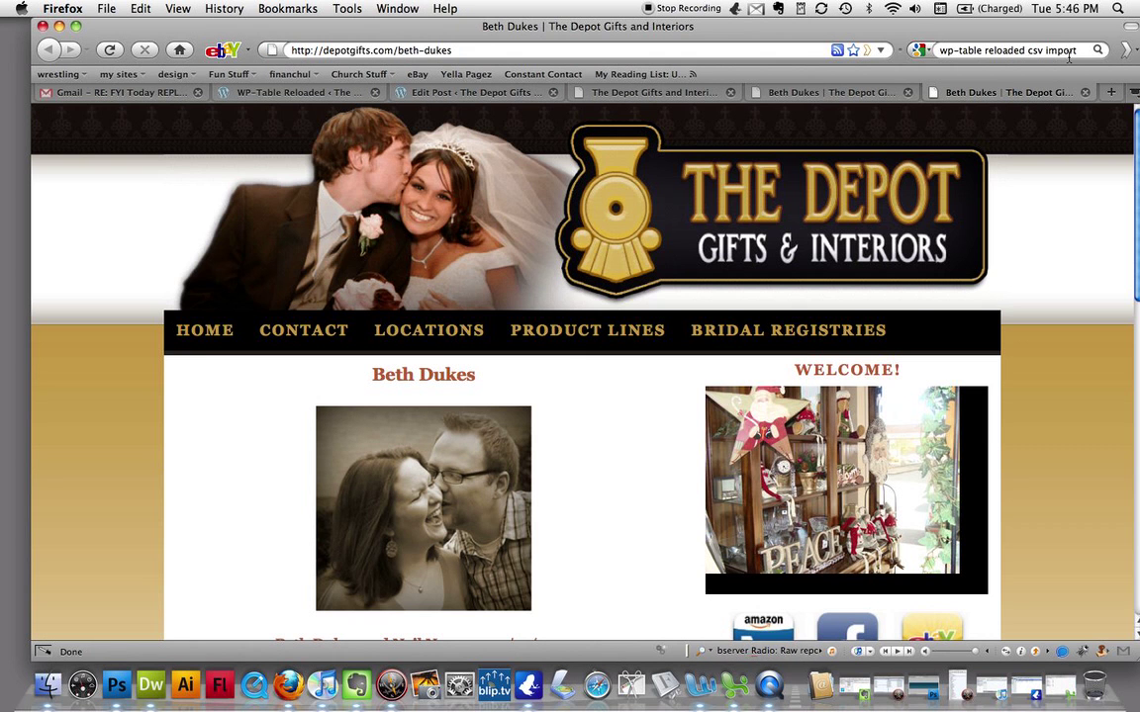
# - Scroll the live page to check the photo and price table, then open the registry page link
pyautogui.scroll(-5, 1009, 316)
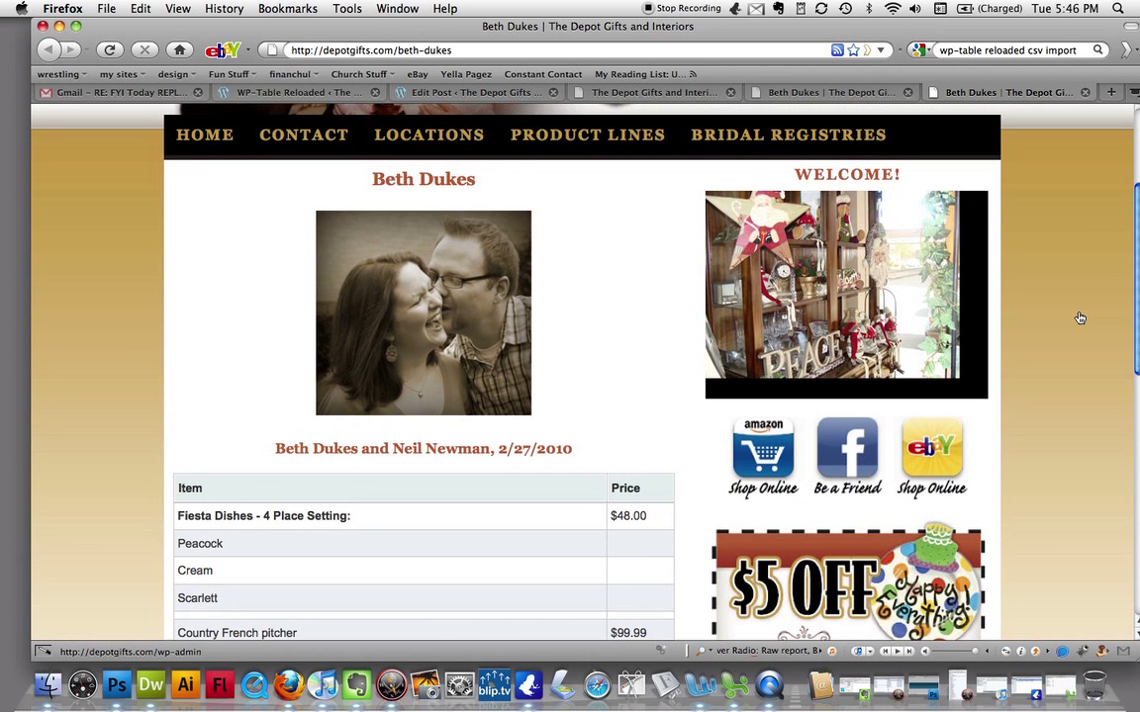
pyautogui.scroll(-2, 1080, 317)
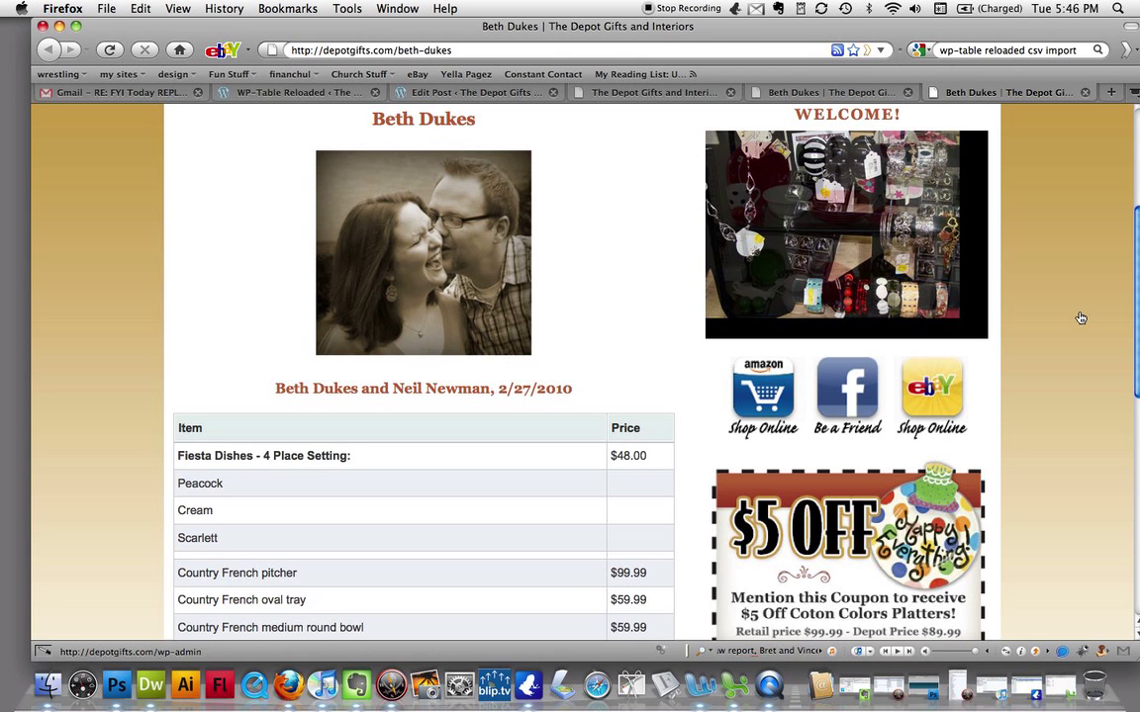
pyautogui.scroll(2, 1081, 318)
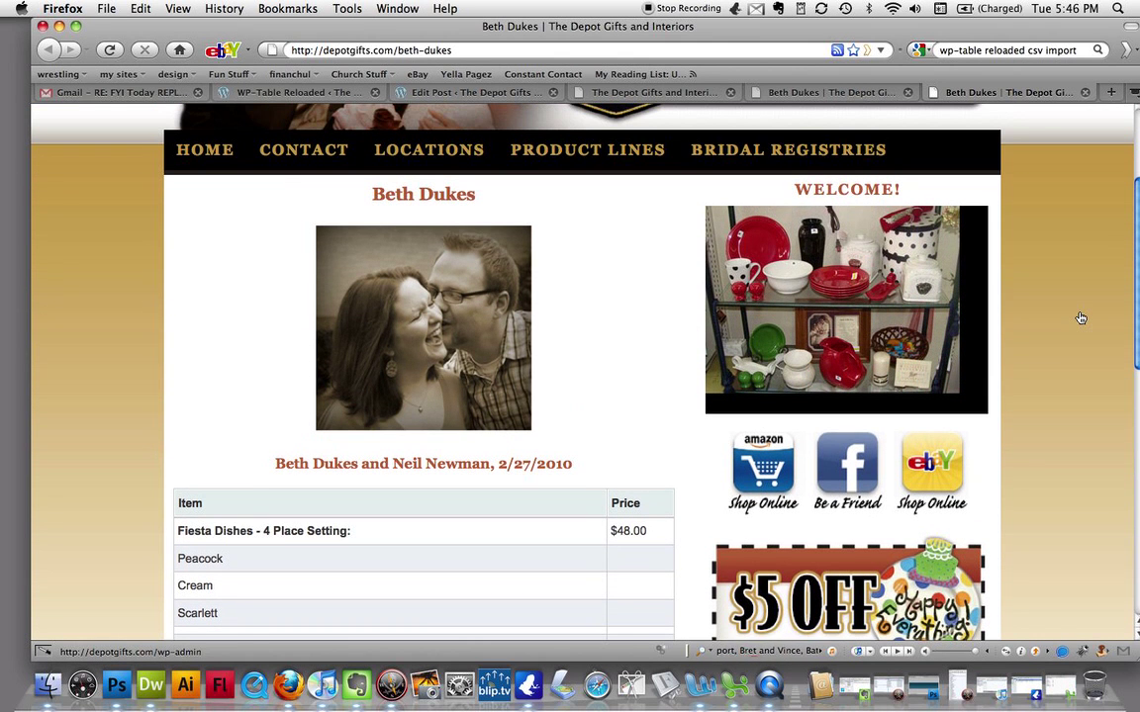
pyautogui.moveTo(880, 146)
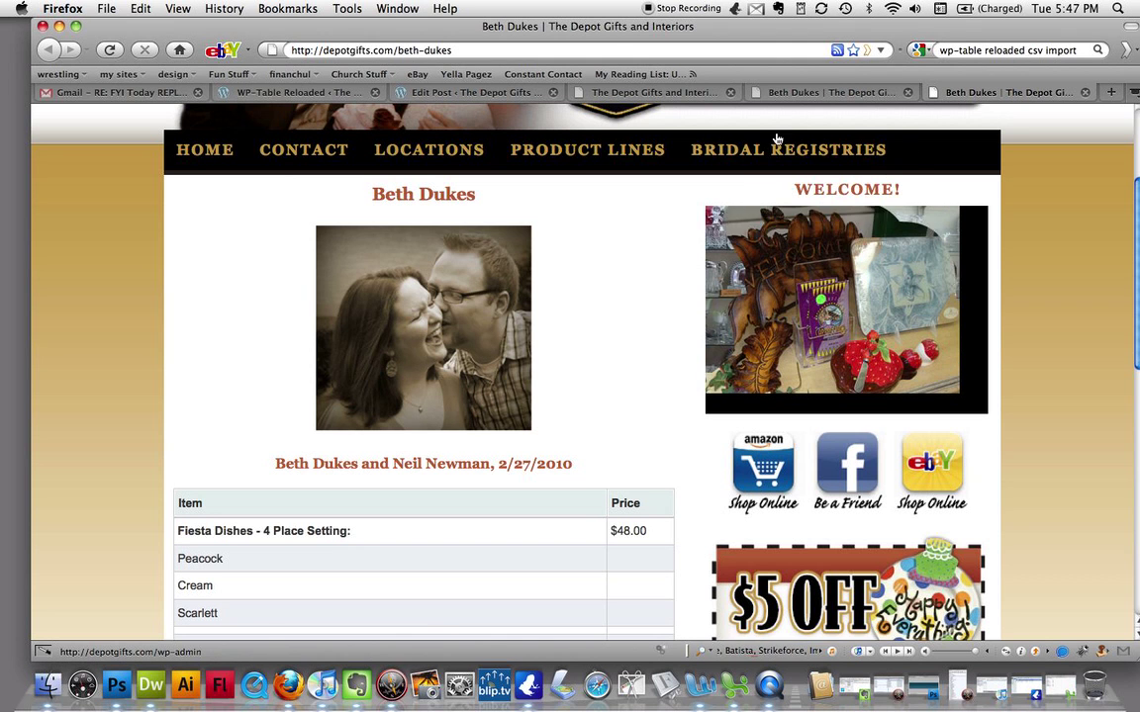
pyautogui.scroll(-5, 1113, 281)
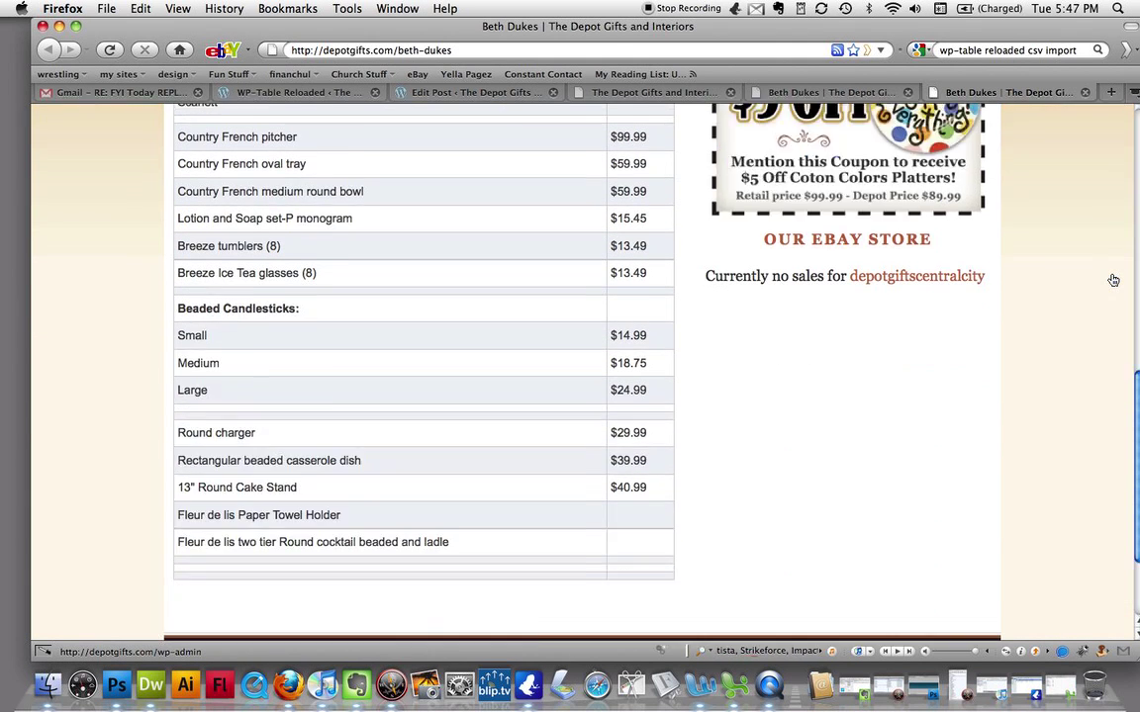
pyautogui.scroll(-2, 1110, 281)
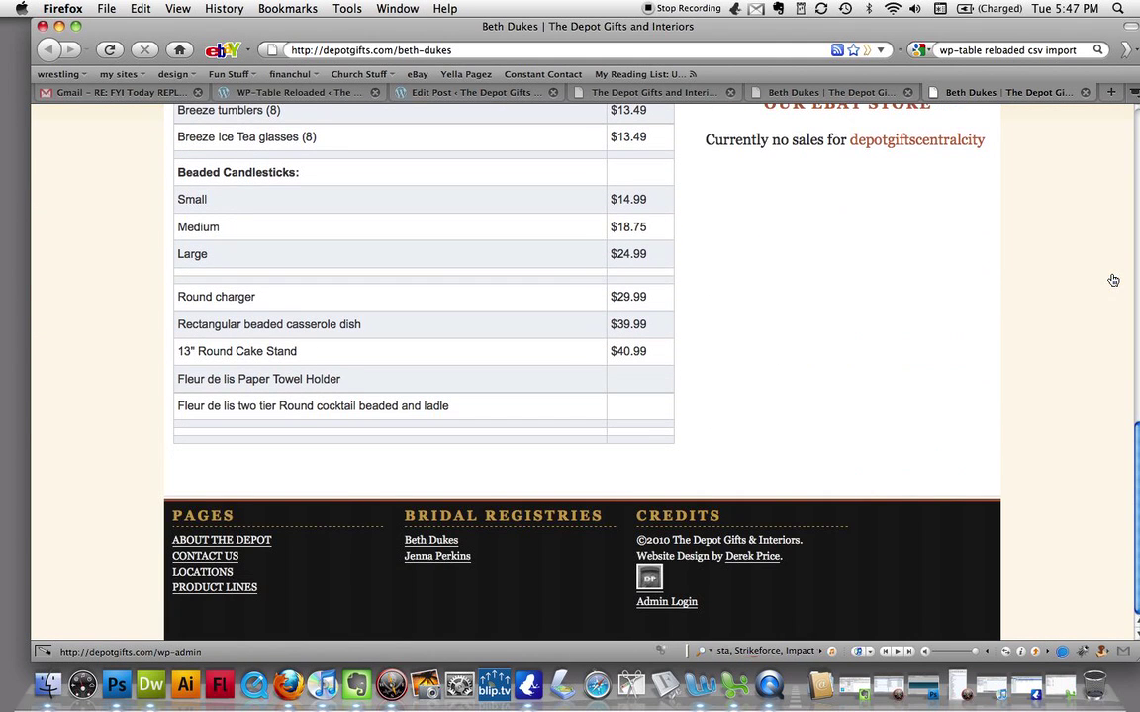
pyautogui.click(434, 542)
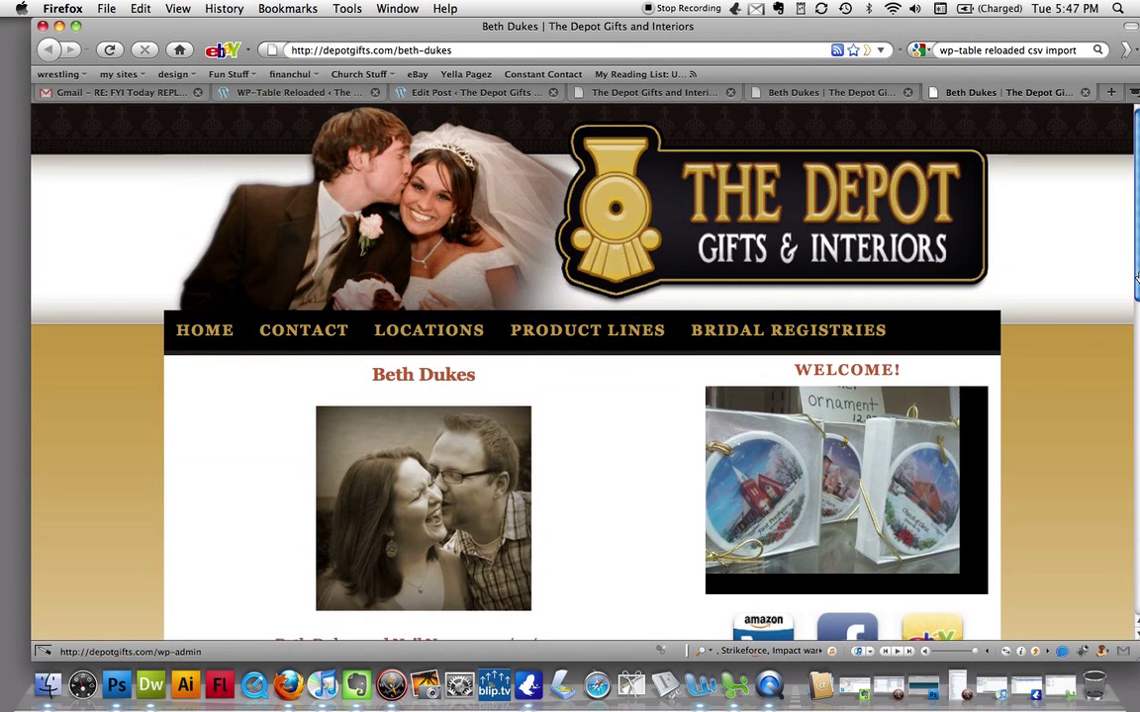
# - Compare the open site tabs, then return to the post's Edit Post screen
pyautogui.click(798, 93)
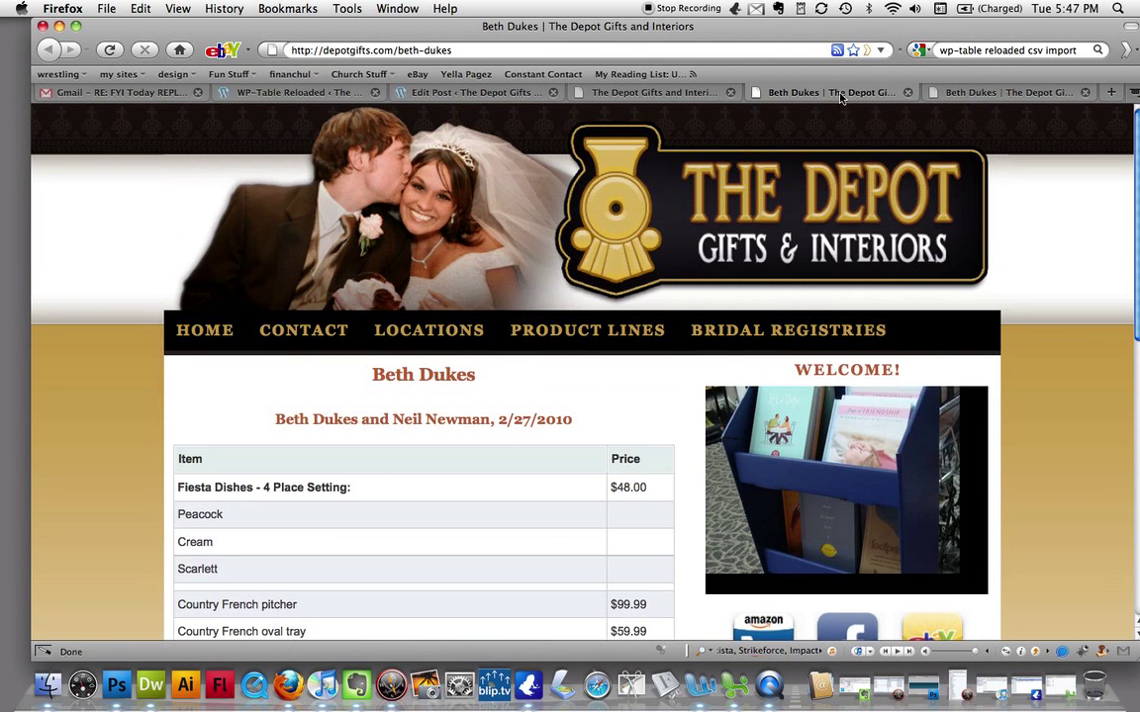
pyautogui.click(698, 94)
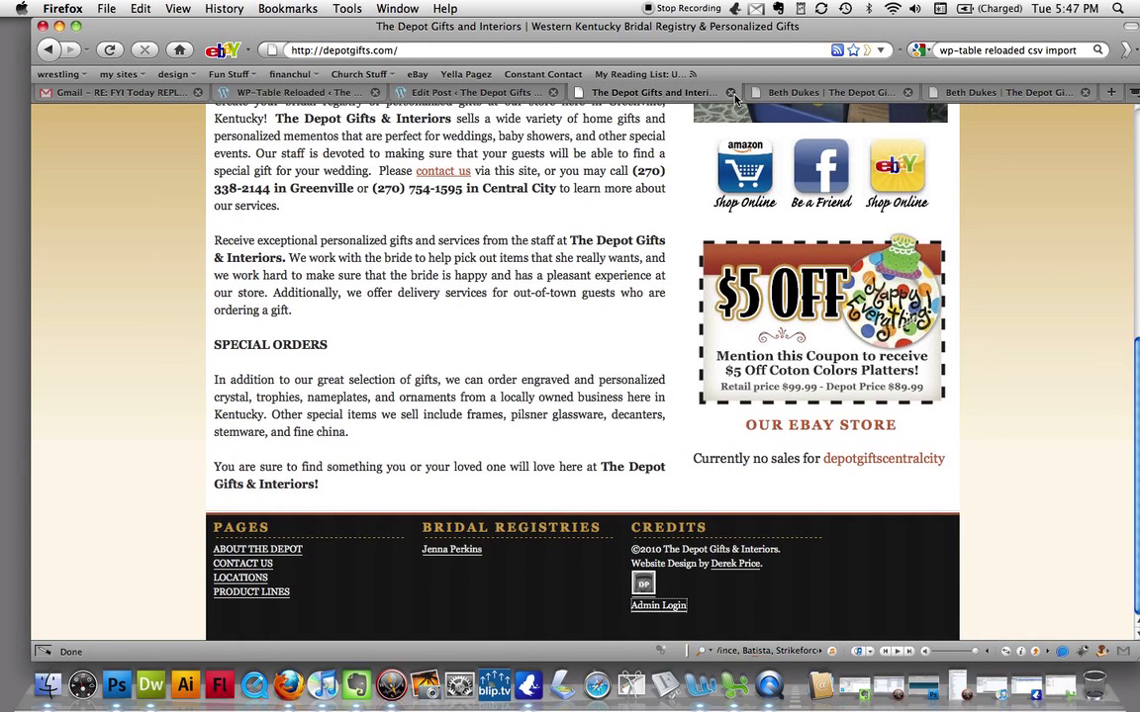
pyautogui.click(825, 95)
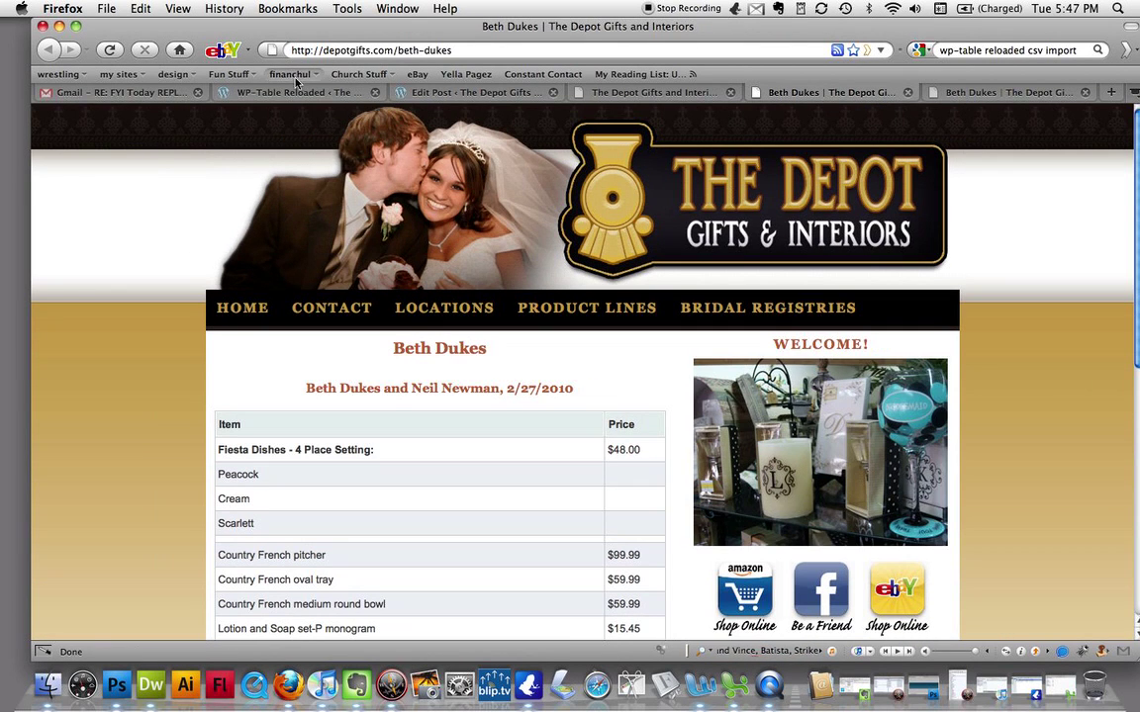
pyautogui.click(431, 94)
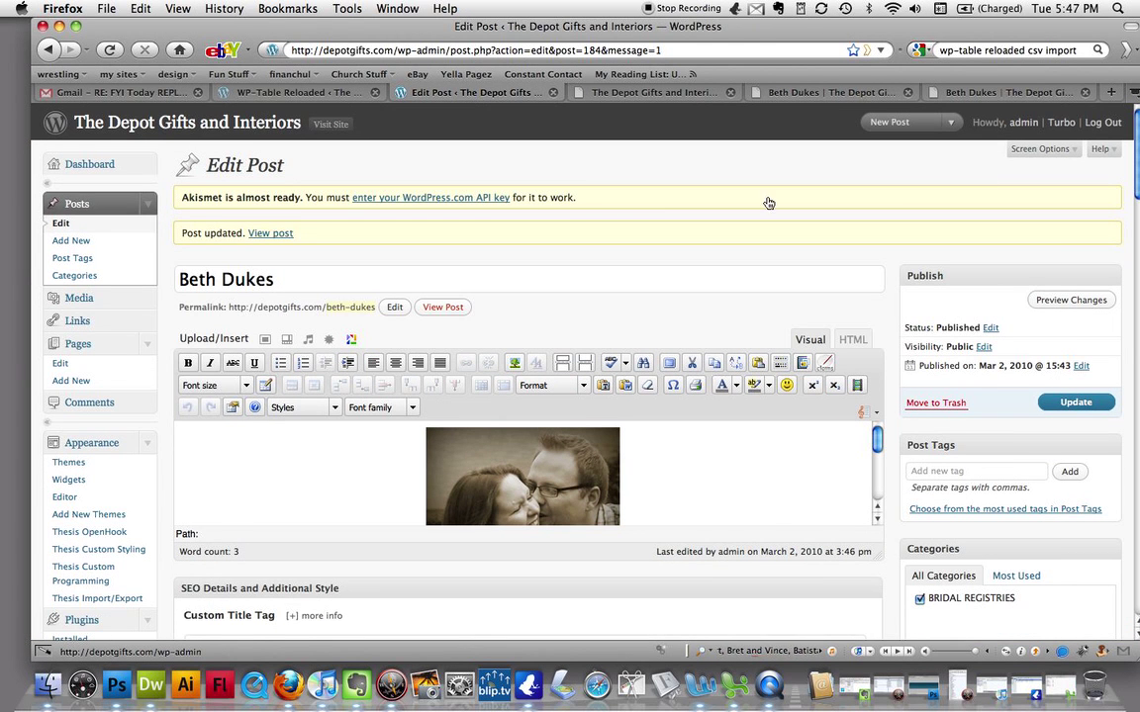
# - Trash the registry post with Bulk Actions' Move to Trash, leaving one published post, then view its live tab
pyautogui.scroll(-1, 902, 214)
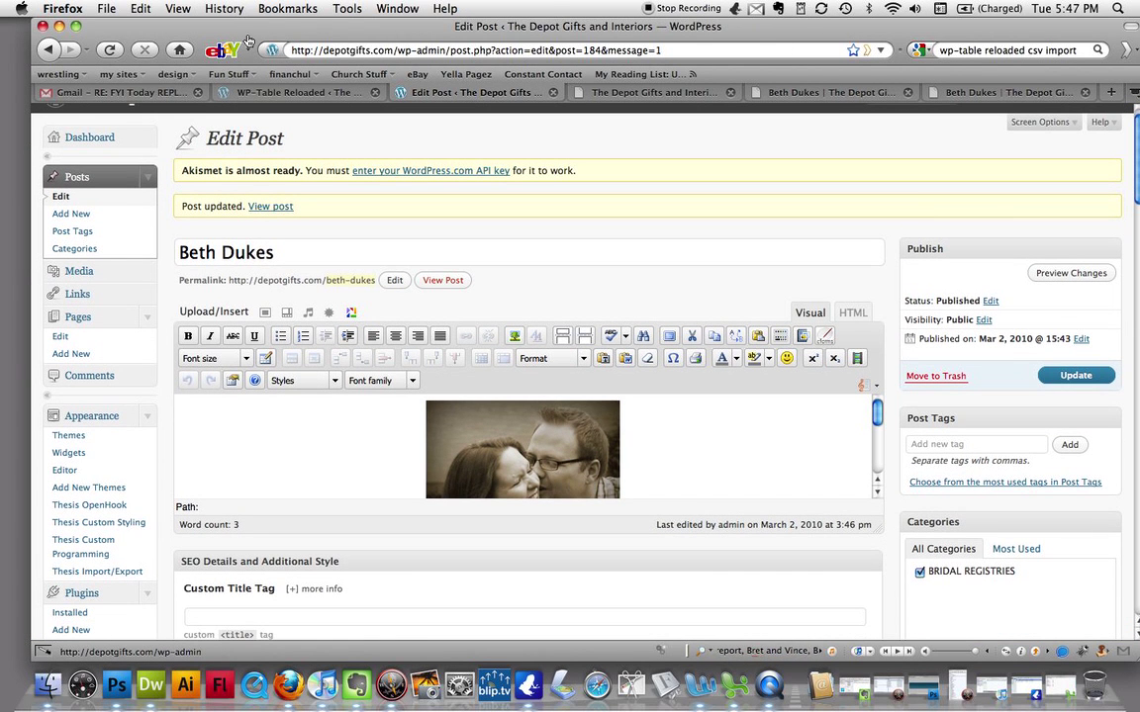
pyautogui.click(63, 199)
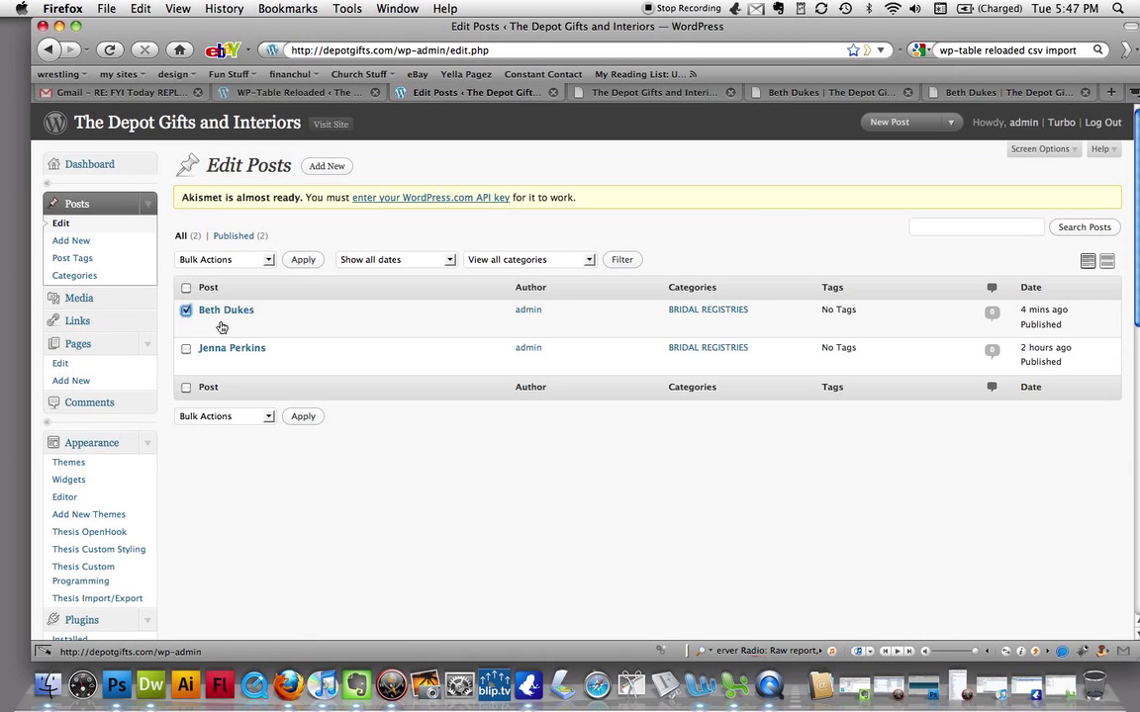
pyautogui.click(268, 261)
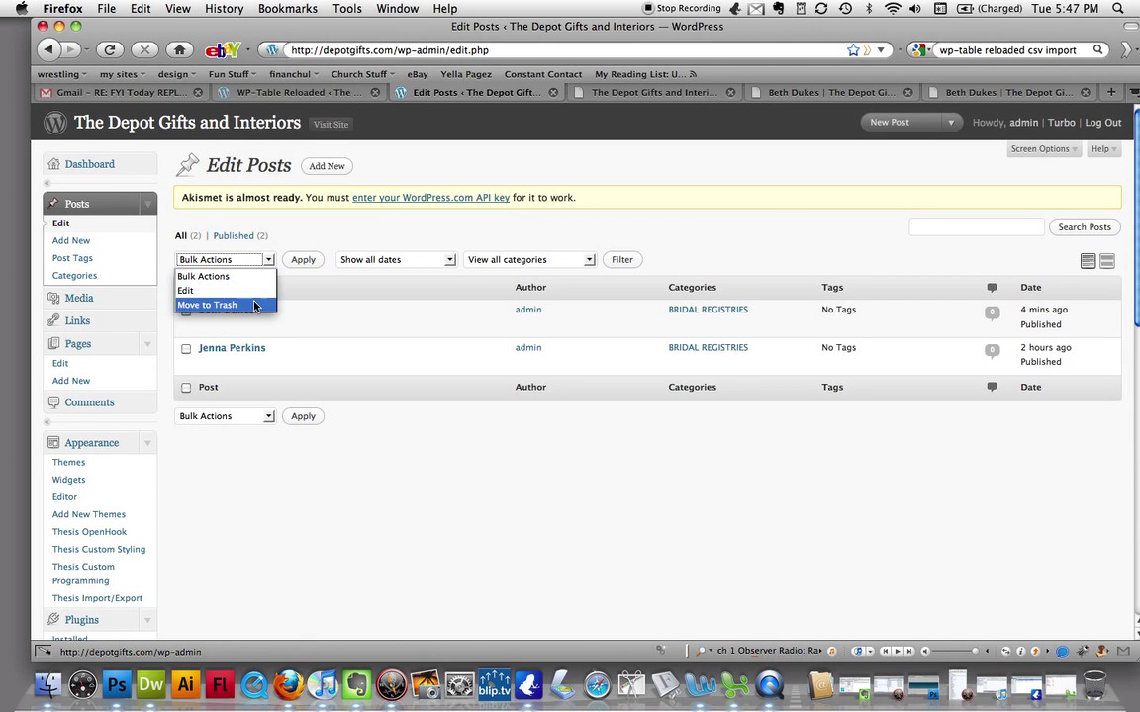
pyautogui.click(252, 304)
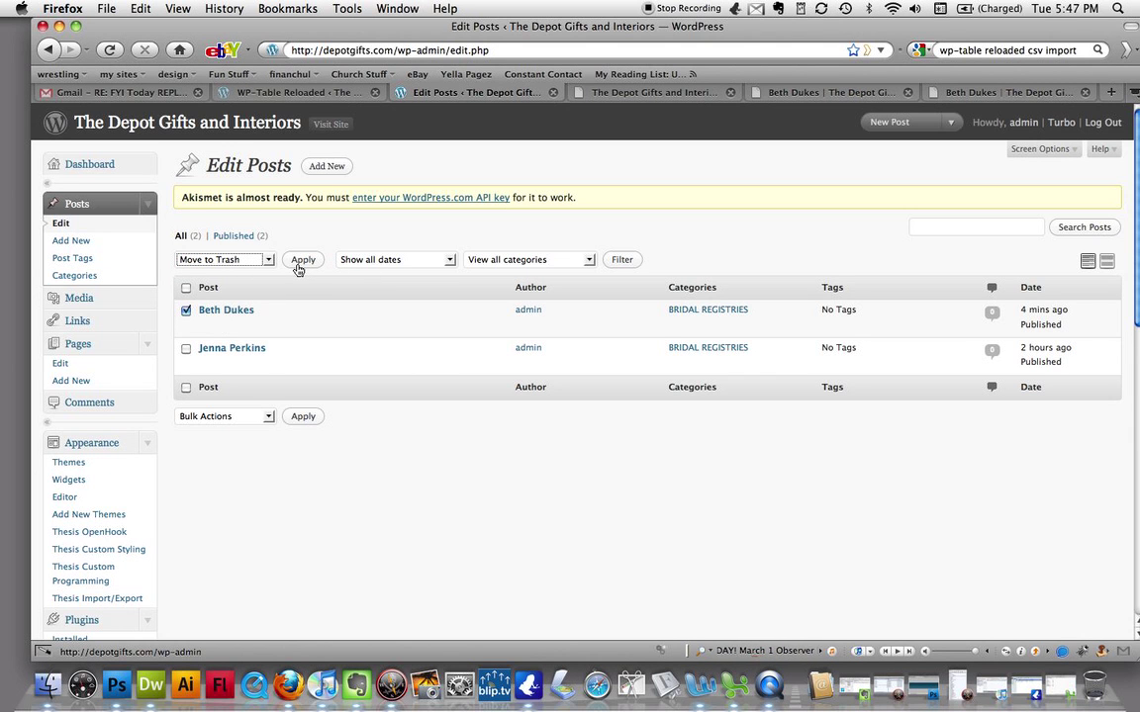
pyautogui.press('super+plus')
pyautogui.press('super+plus')
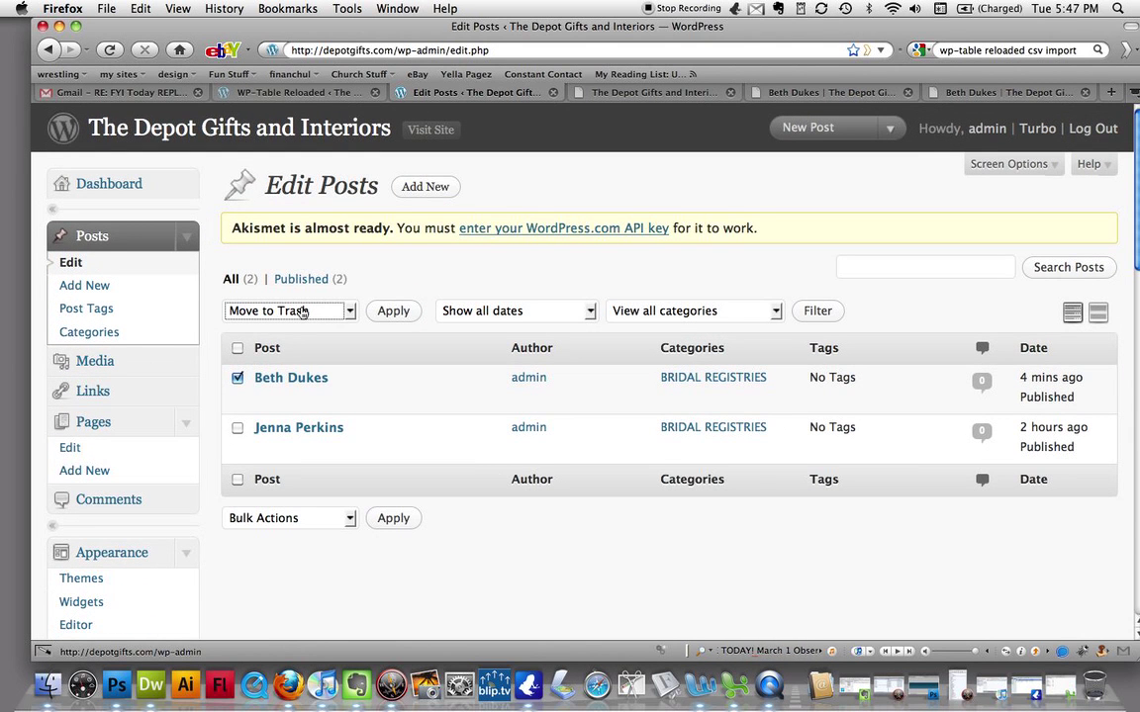
pyautogui.click(301, 311)
pyautogui.click(301, 311)
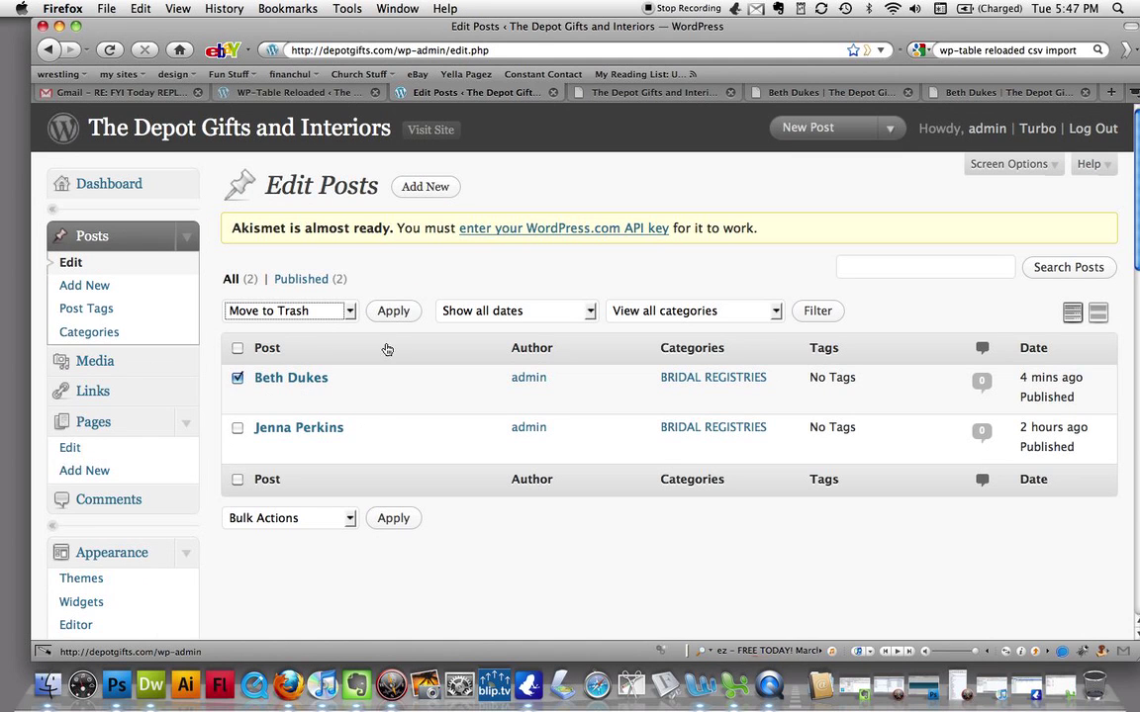
pyautogui.click(392, 314)
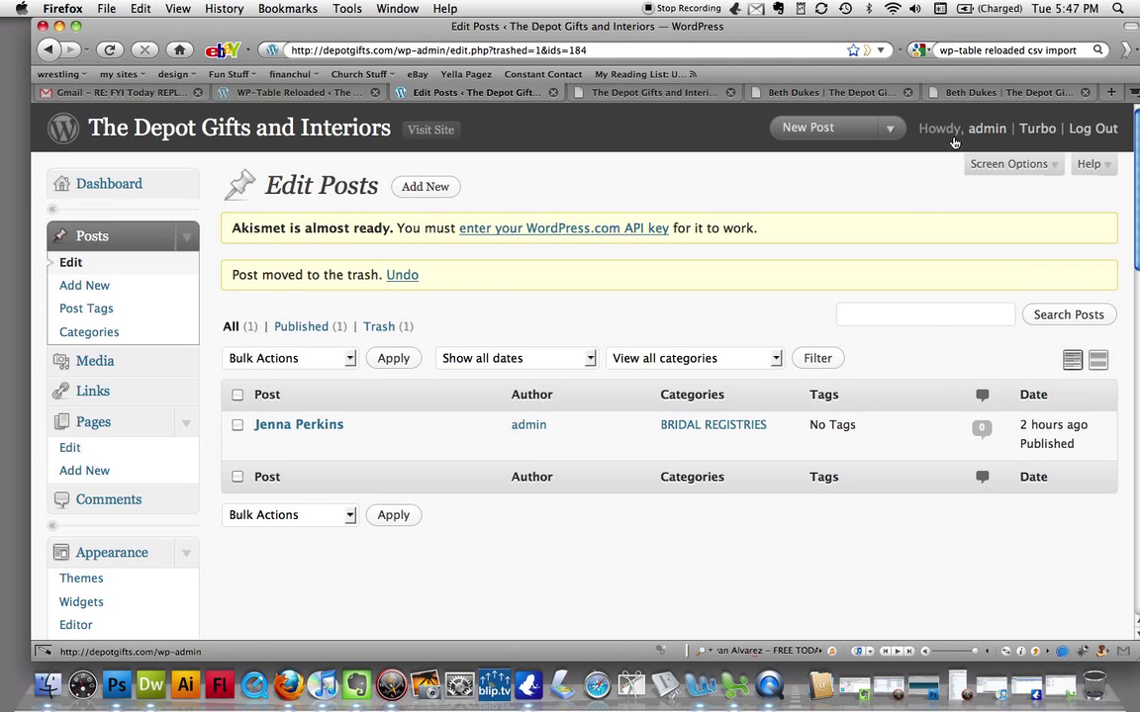
pyautogui.click(982, 94)
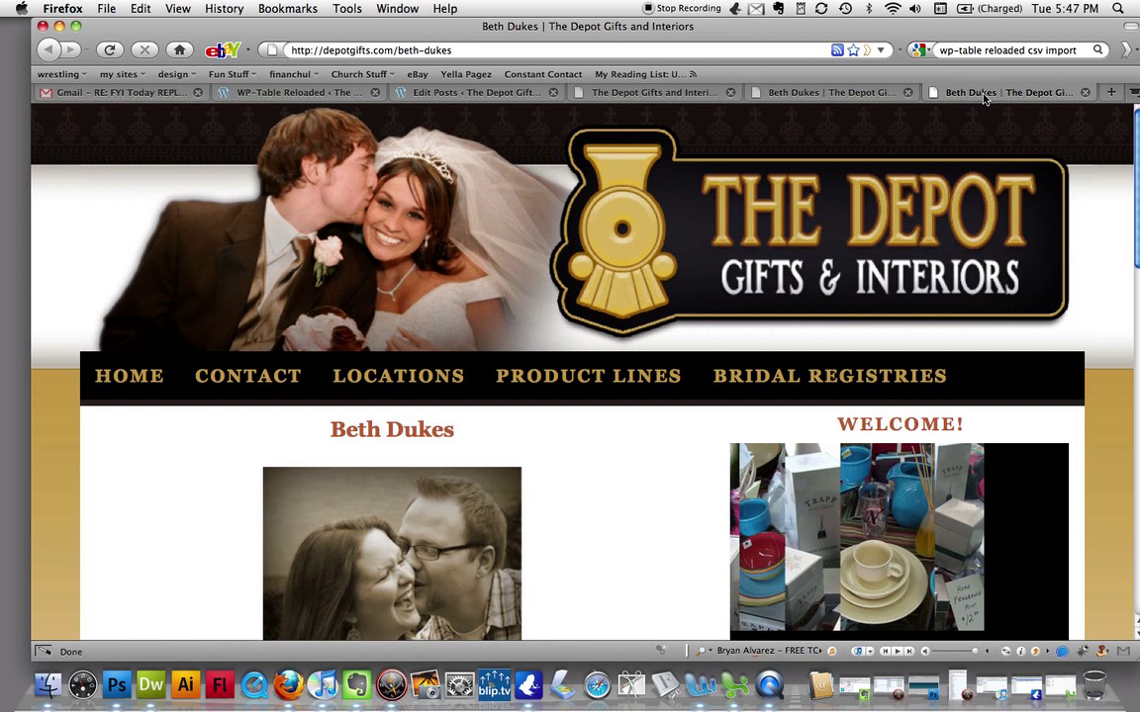
# - Reload the live site and confirm Bridal Registries now lists only one registry
pyautogui.press('super+minus')
pyautogui.press('super+minus')
pyautogui.press('super+minus')
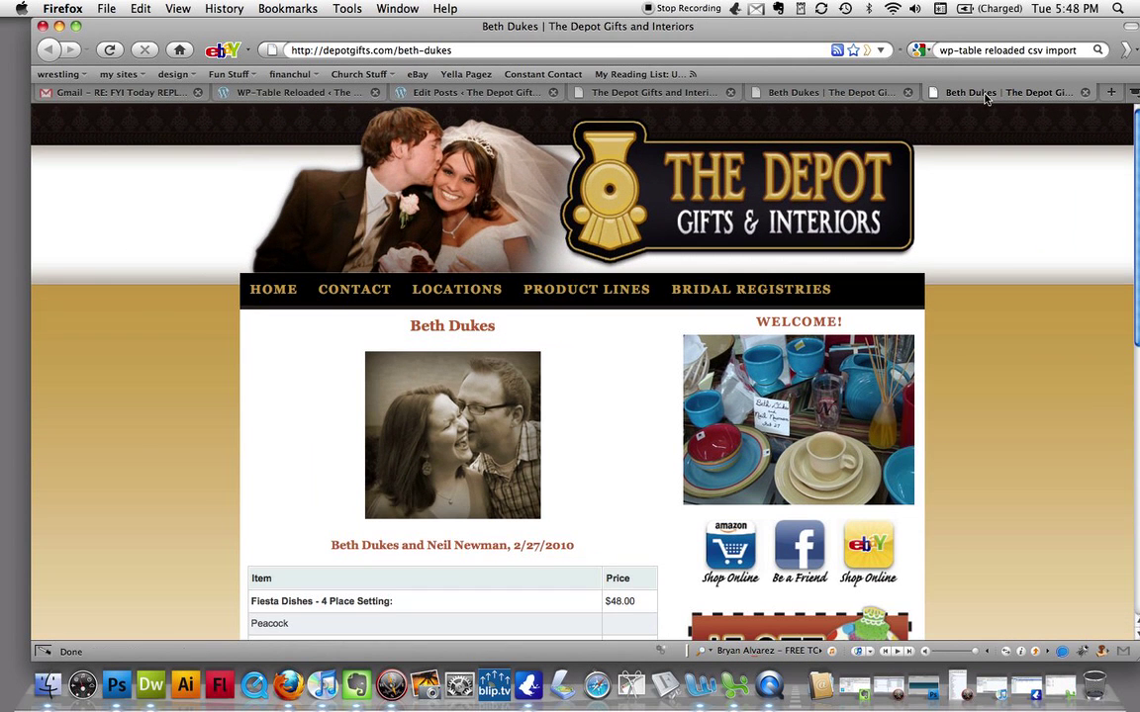
pyautogui.press('super+r')
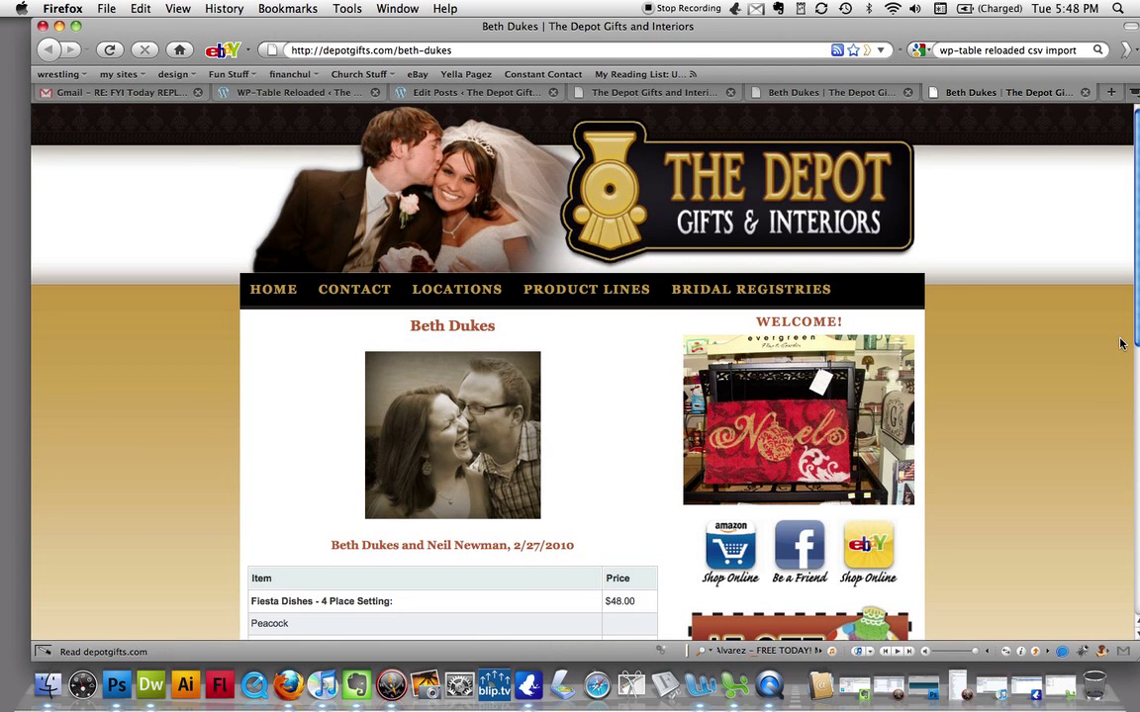
pyautogui.click(275, 289)
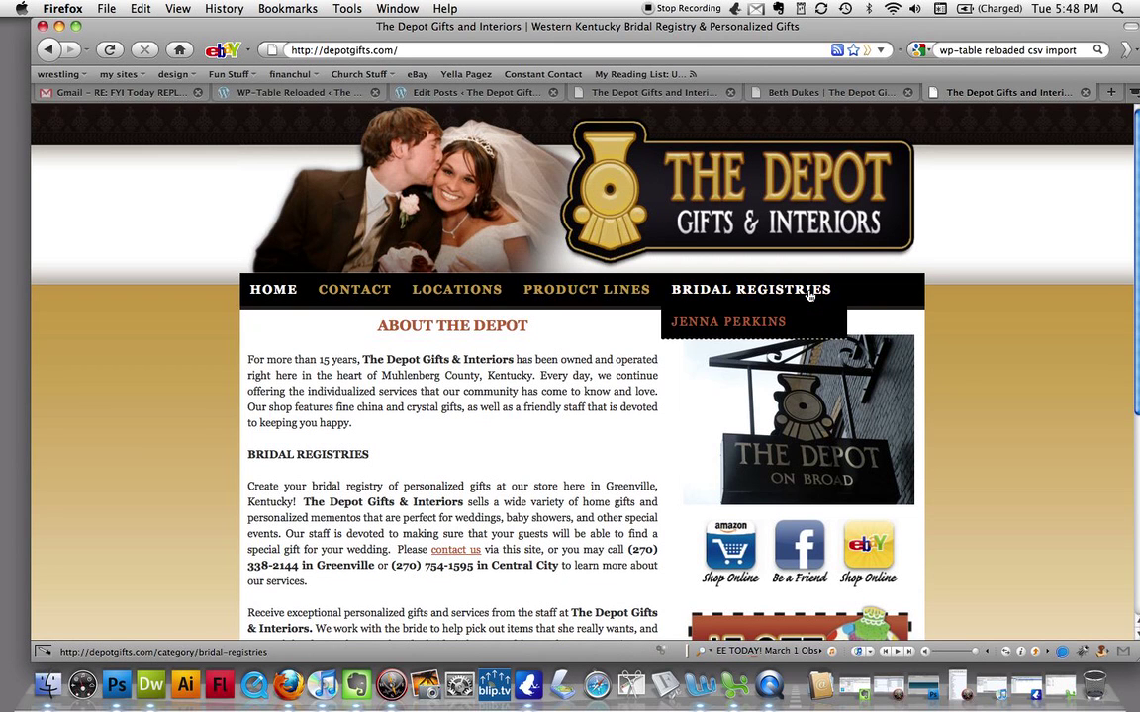
pyautogui.moveTo(809, 295)
pyautogui.scroll(-5, 984, 342)
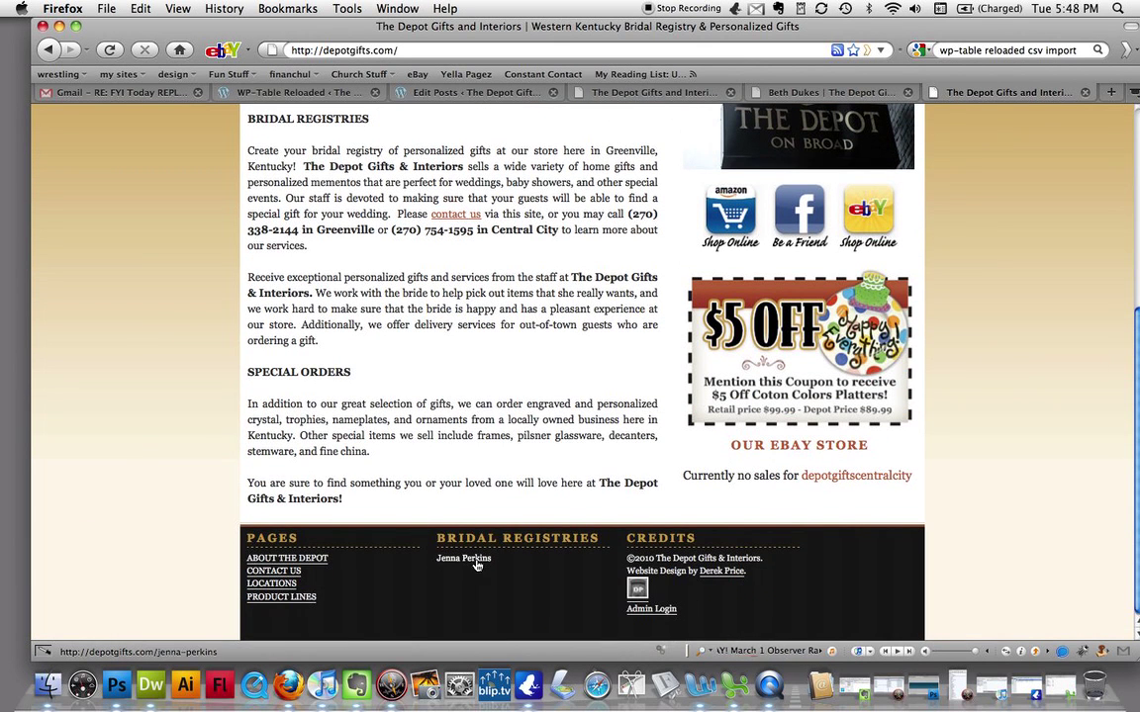
pyautogui.click(465, 559)
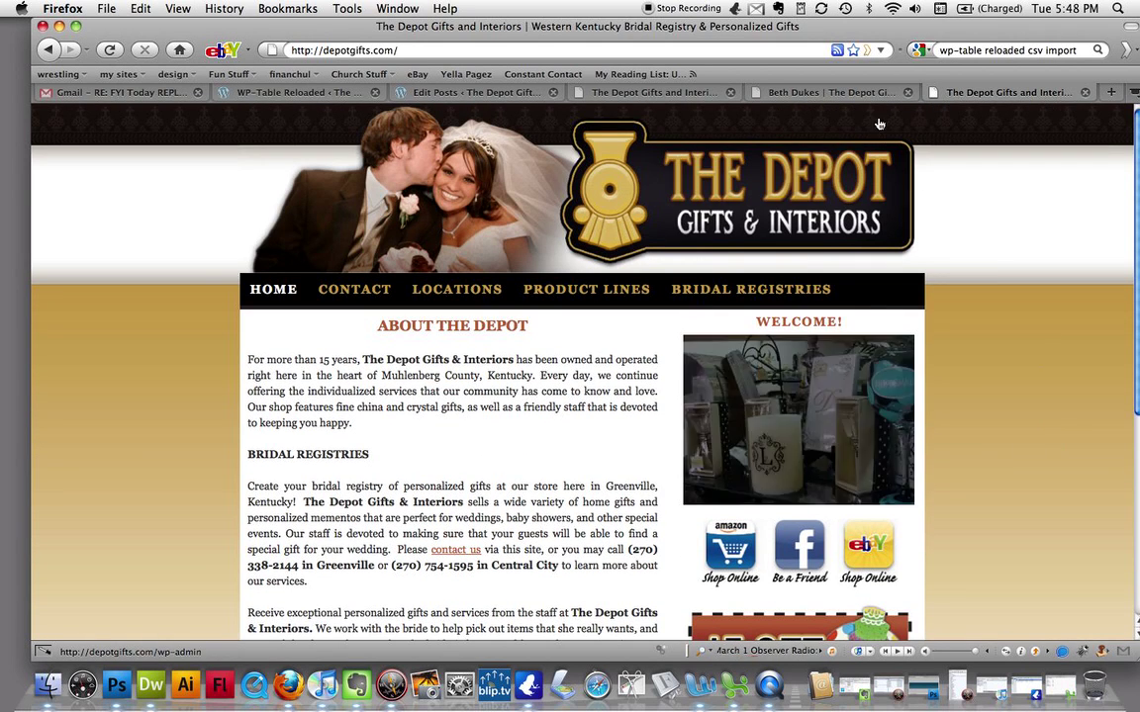
# - Check the other tabs' page copies, then return to the admin posts list
pyautogui.click(814, 93)
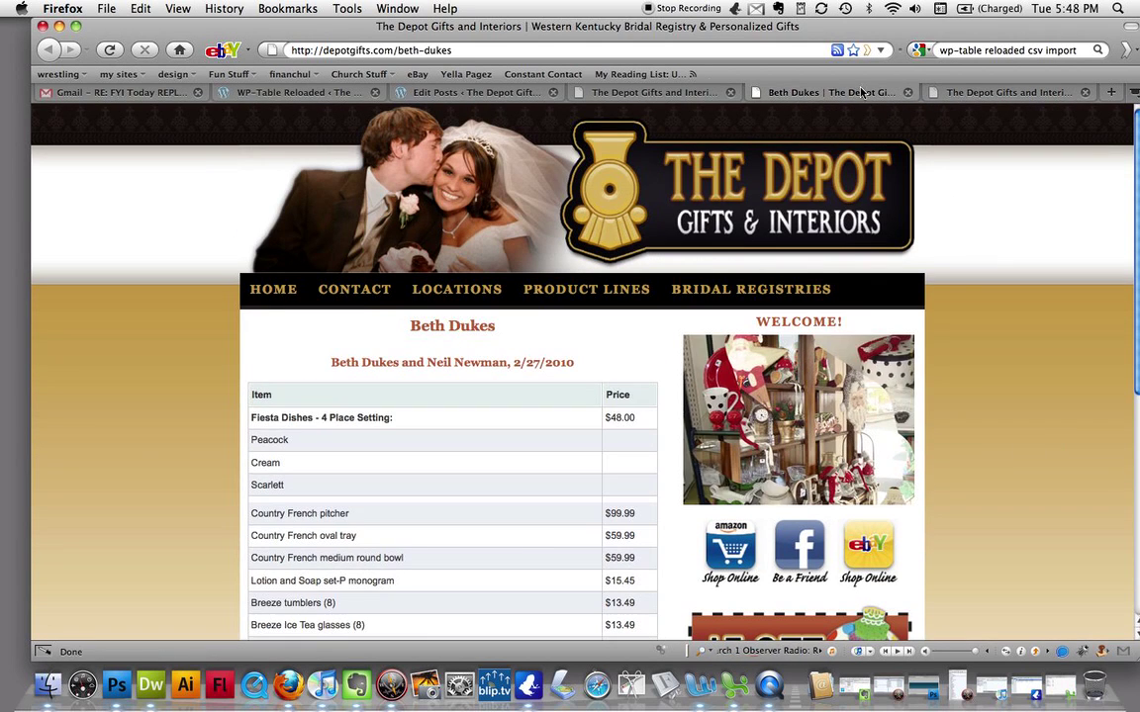
pyautogui.click(701, 93)
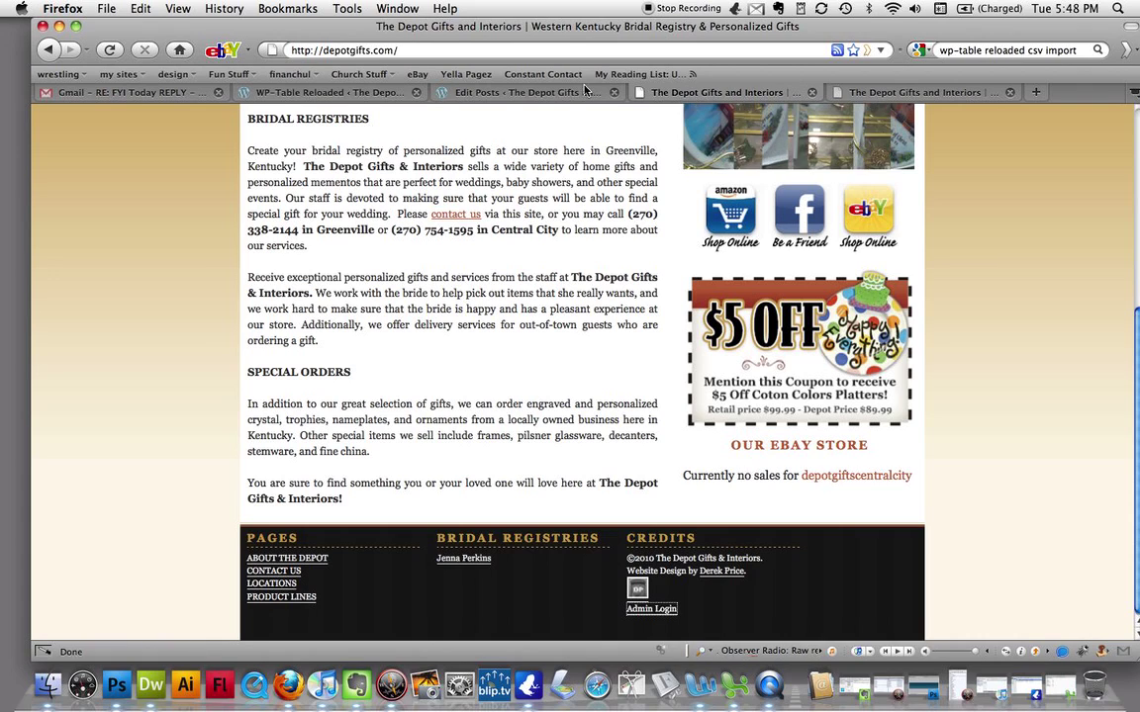
pyautogui.click(585, 91)
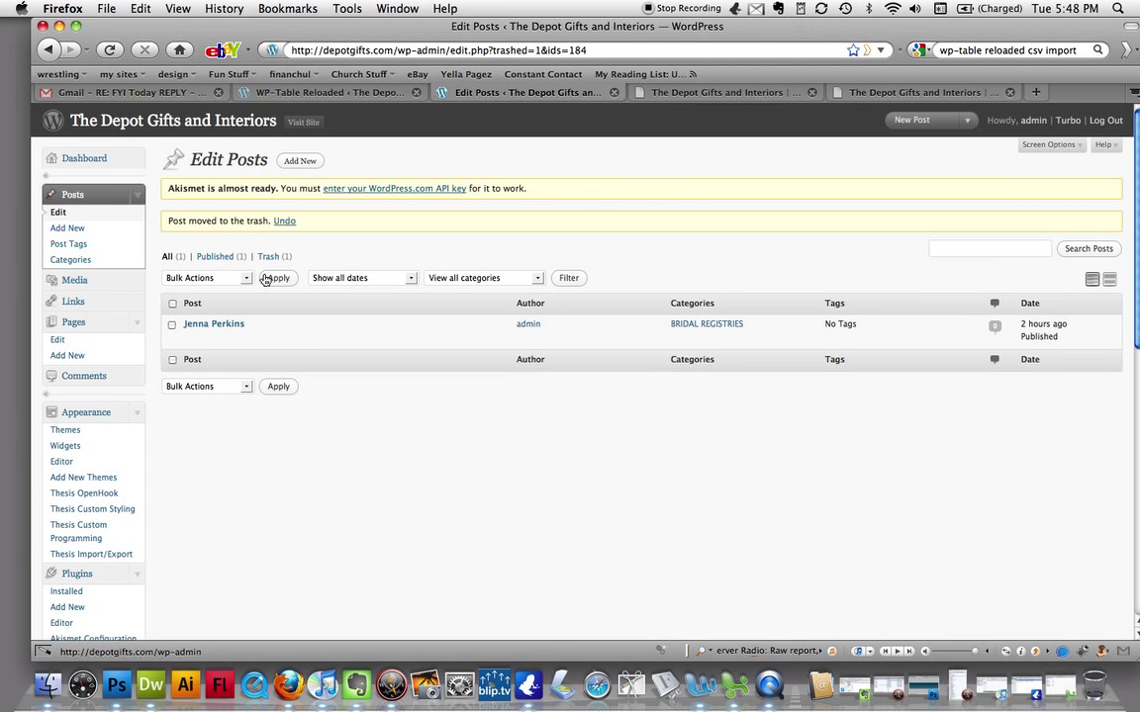
# - Show the trashed posts and review the Restore and Delete Permanently bulk actions, applying neither
pyautogui.click(267, 259)
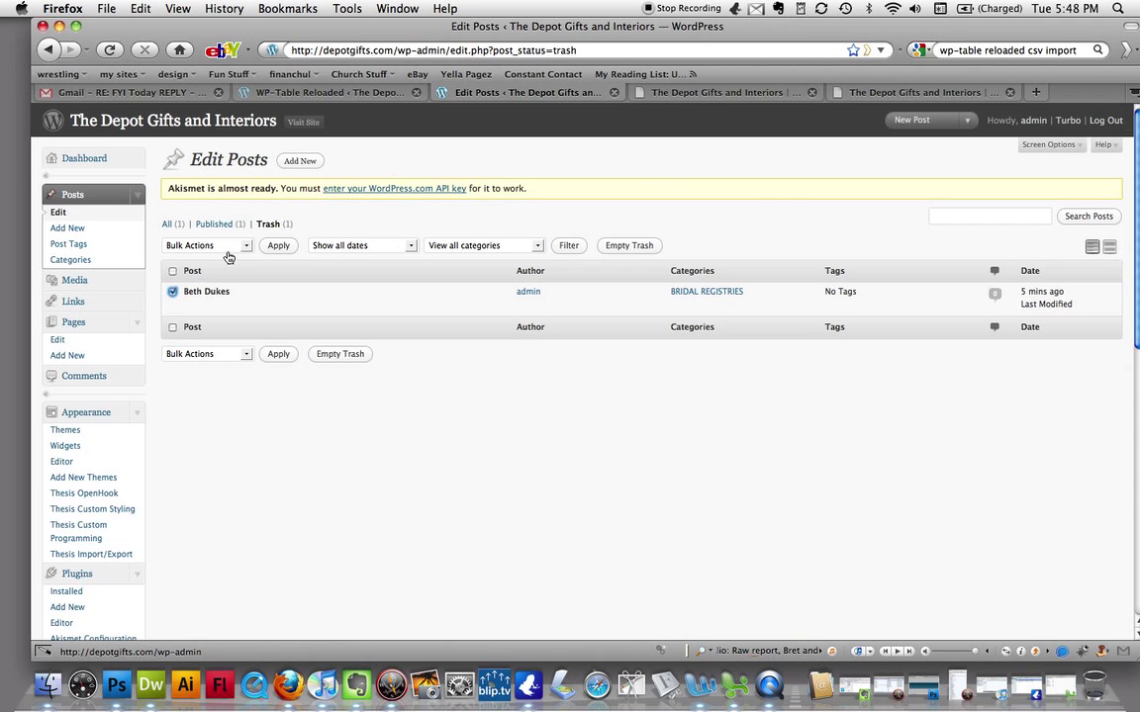
pyautogui.press('super+plus')
pyautogui.press('super+plus')
pyautogui.press('super+plus')
pyautogui.press('super+plus')
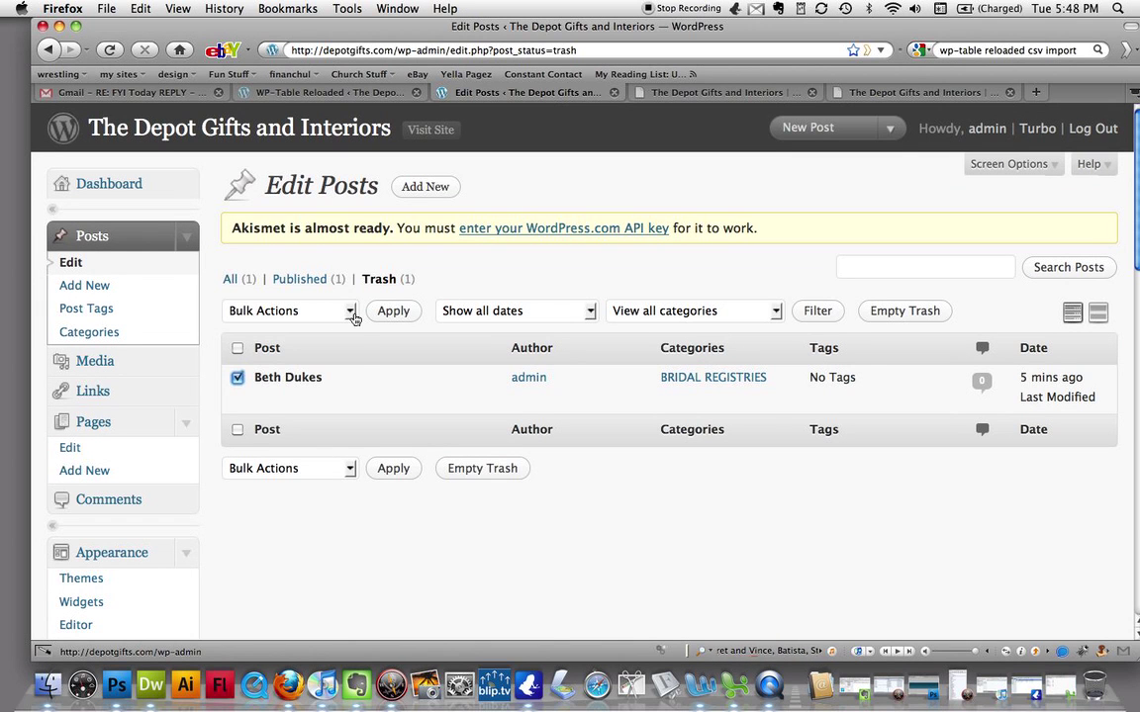
pyautogui.click(350, 312)
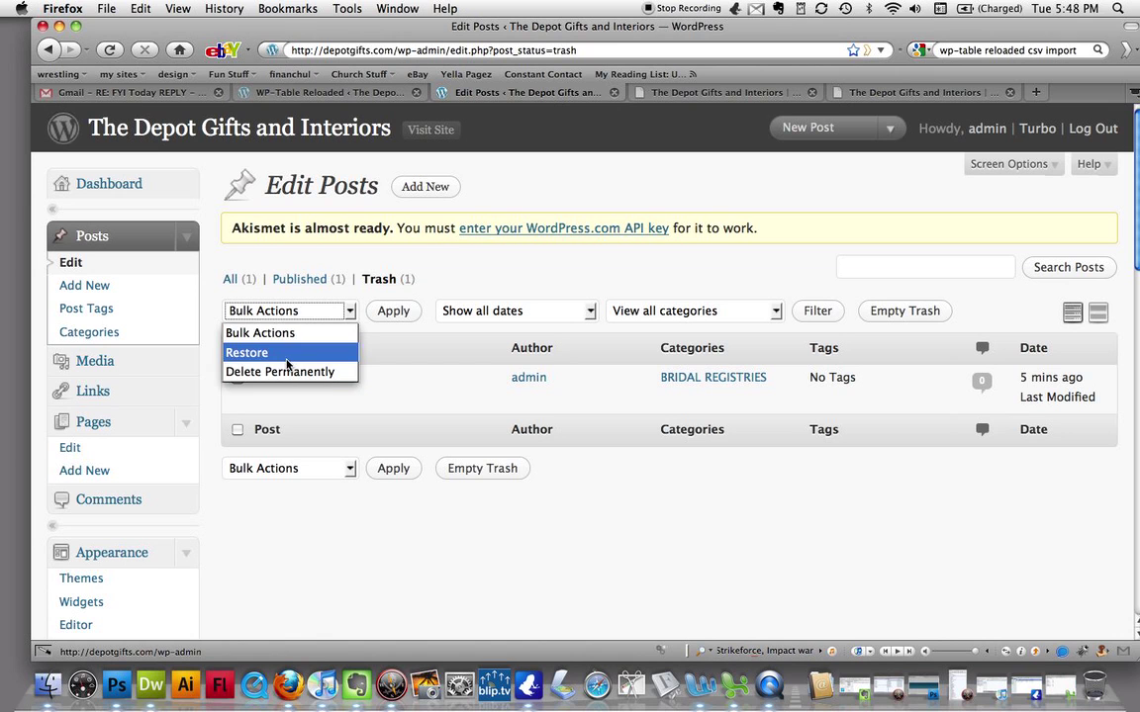
pyautogui.click(260, 332)
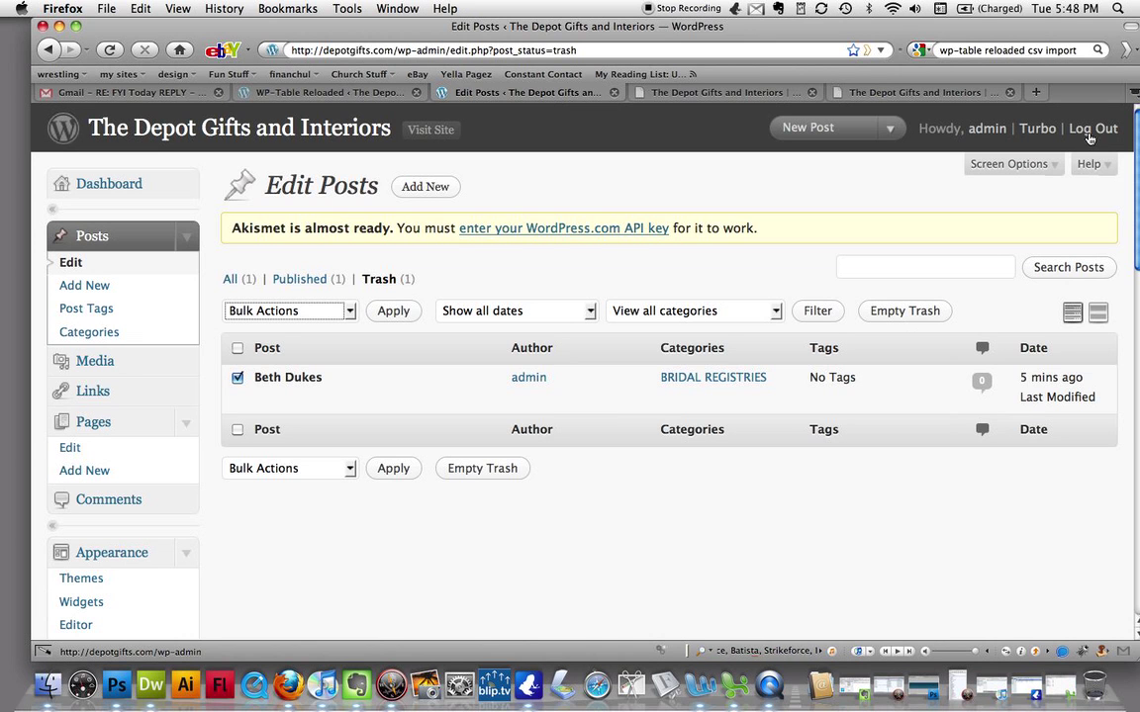
# - Log out of the WordPress admin and shrink the login page view
pyautogui.click(1089, 136)
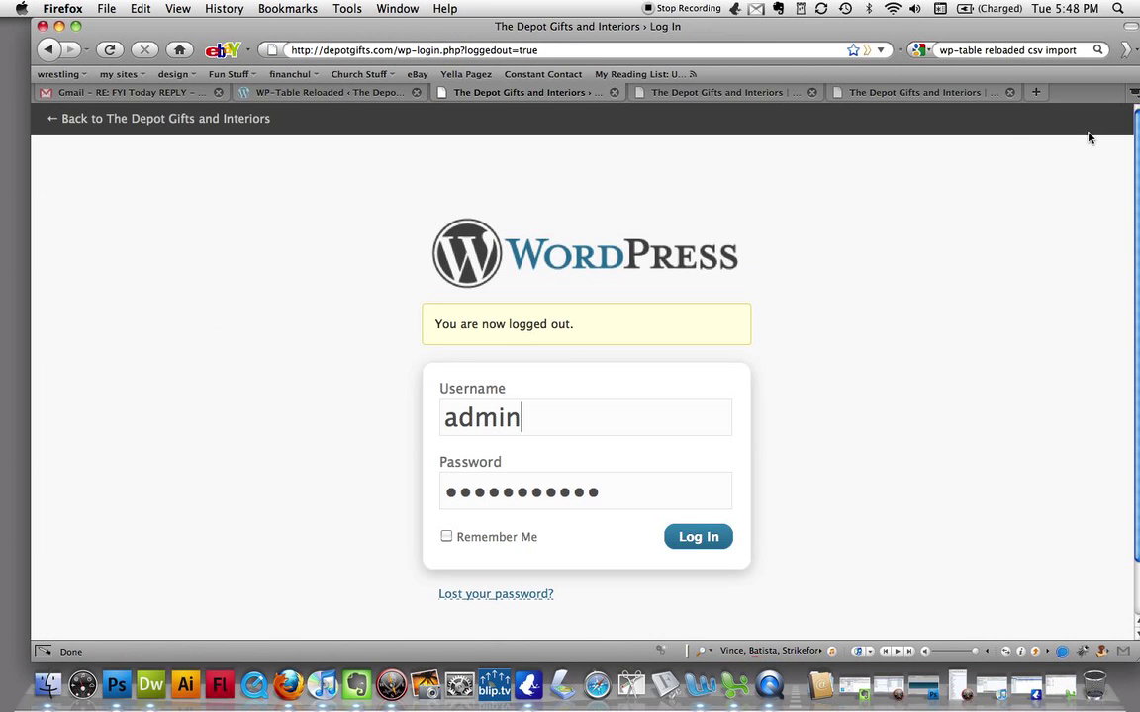
pyautogui.press('super+minus')
pyautogui.press('super+minus')
pyautogui.press('super+minus')
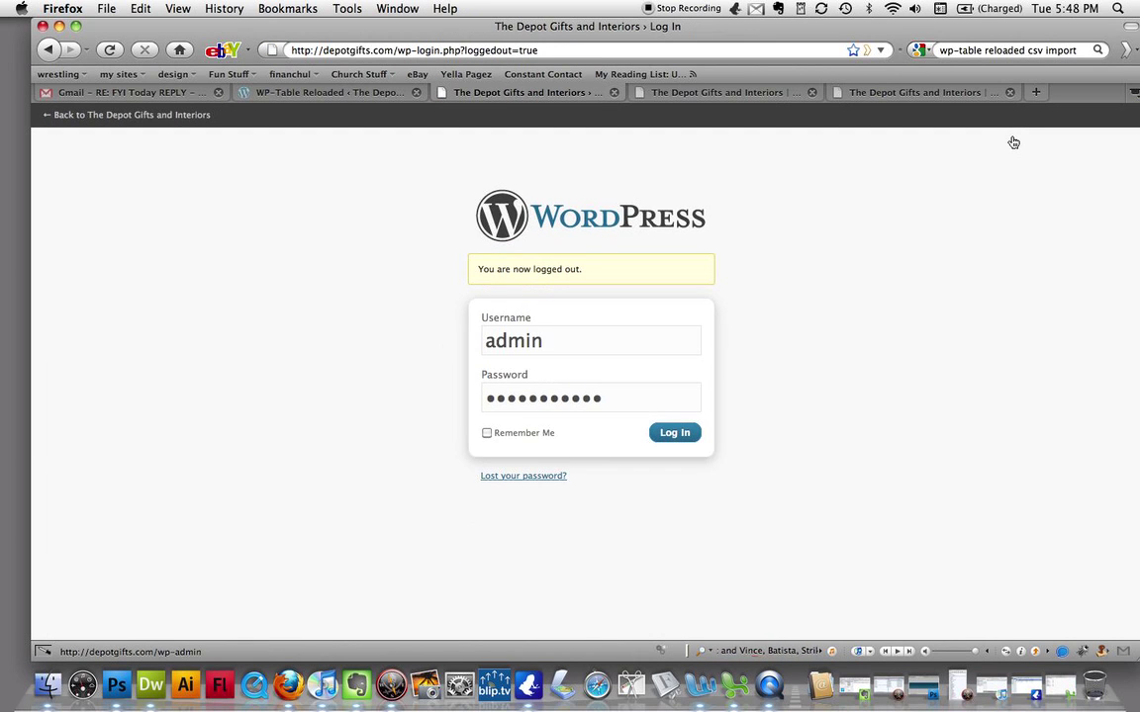